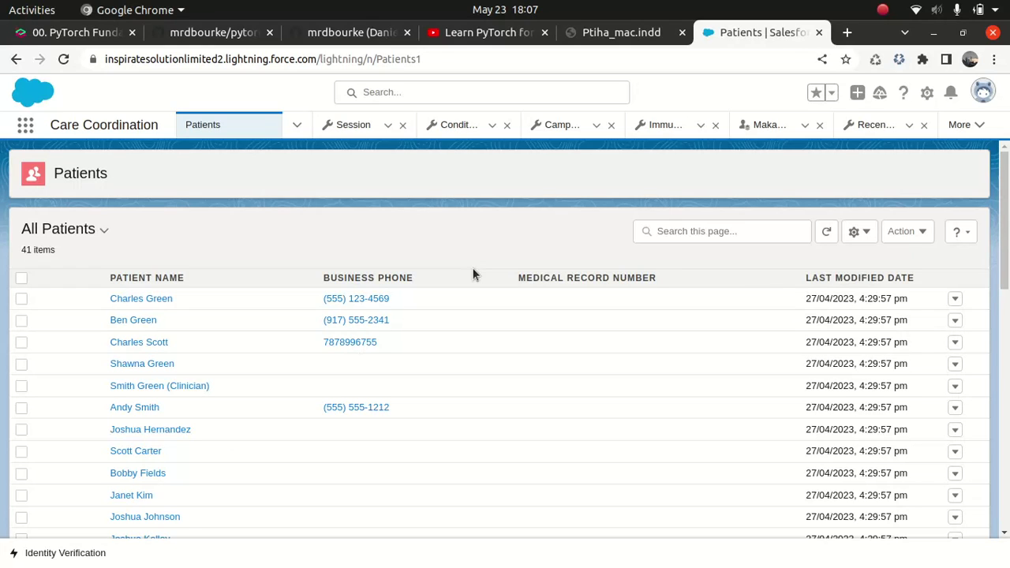
- Start a new patient list from the gear menu and show record types for the first filter
{"action": "left_click", "coordinate": [104, 231]}
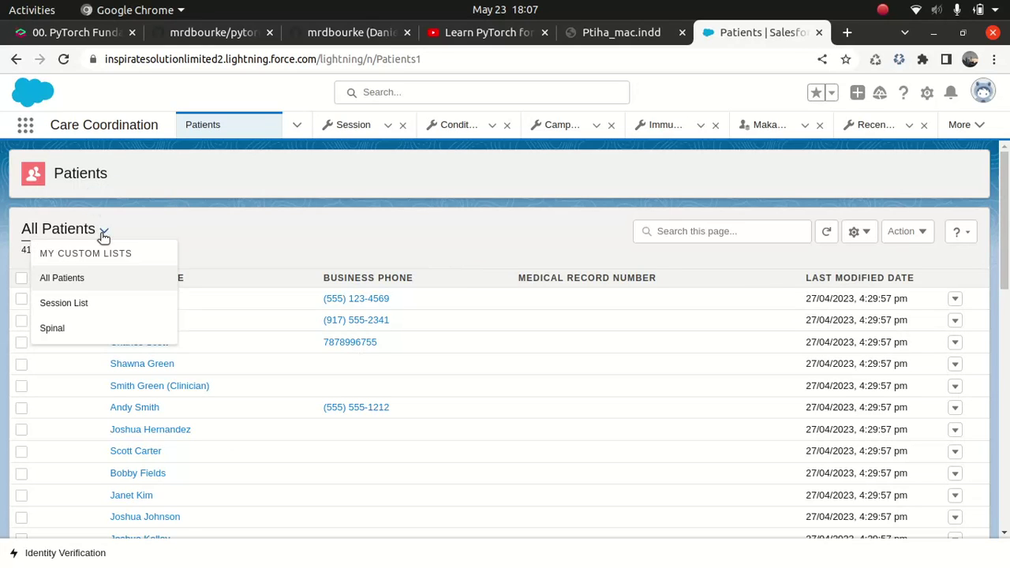
{"action": "left_click", "coordinate": [221, 247]}
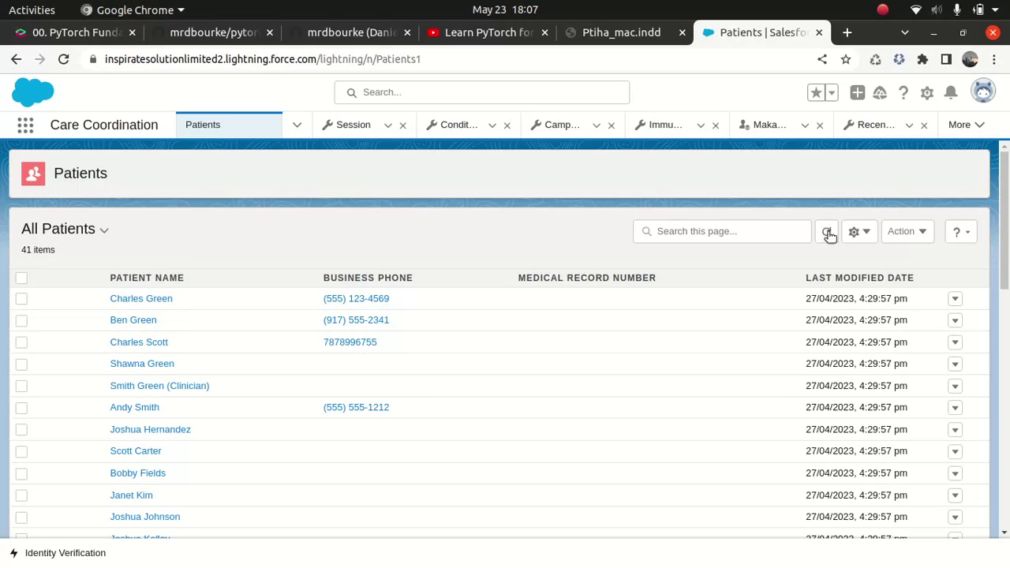
{"action": "left_click", "coordinate": [859, 231]}
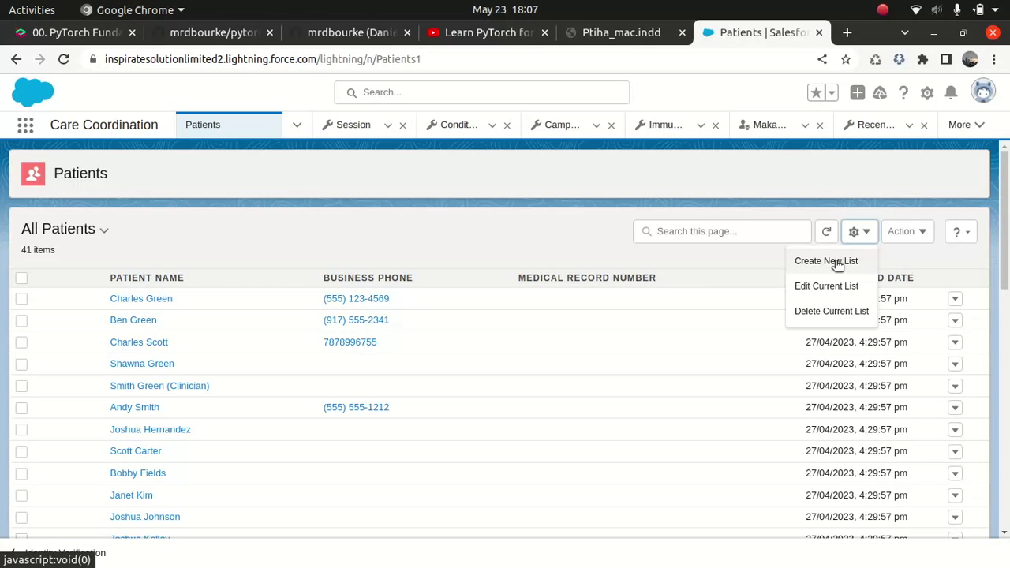
{"action": "left_click", "coordinate": [834, 261]}
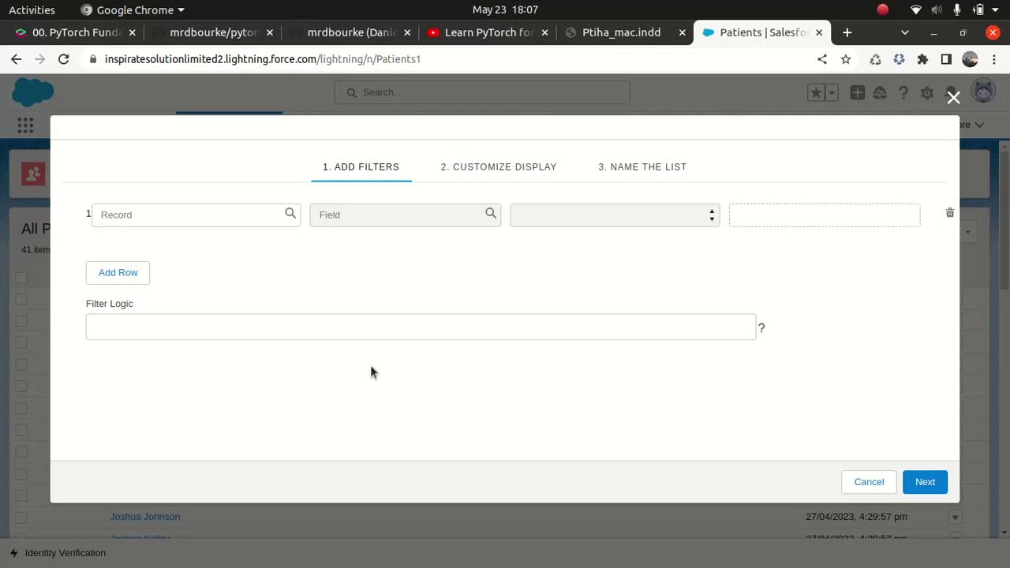
{"action": "left_click", "coordinate": [221, 214]}
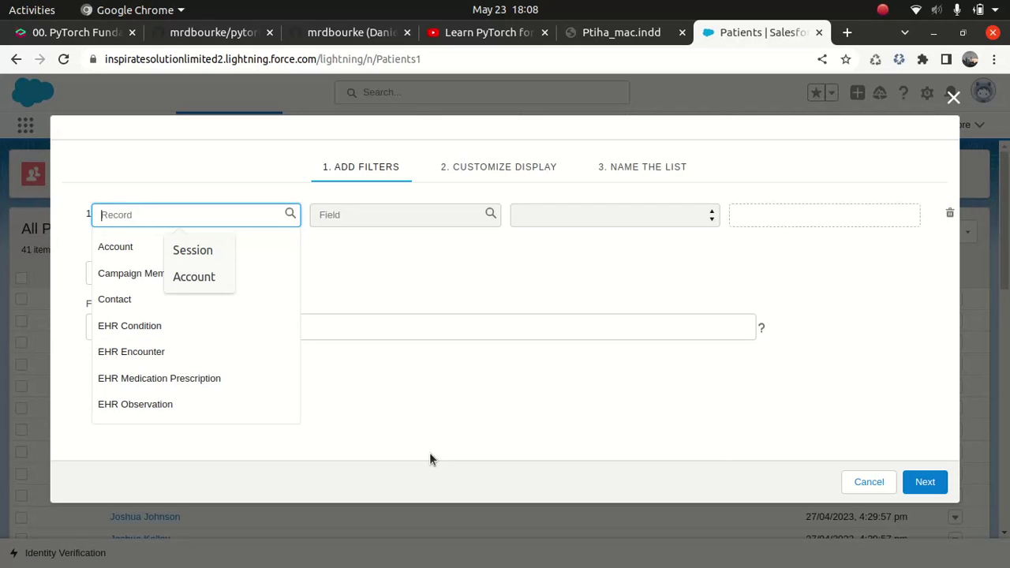
- Cancel the list wizard and open Cross Object Relationships through an App Launcher search for 'cross'
{"action": "left_click", "coordinate": [865, 481]}
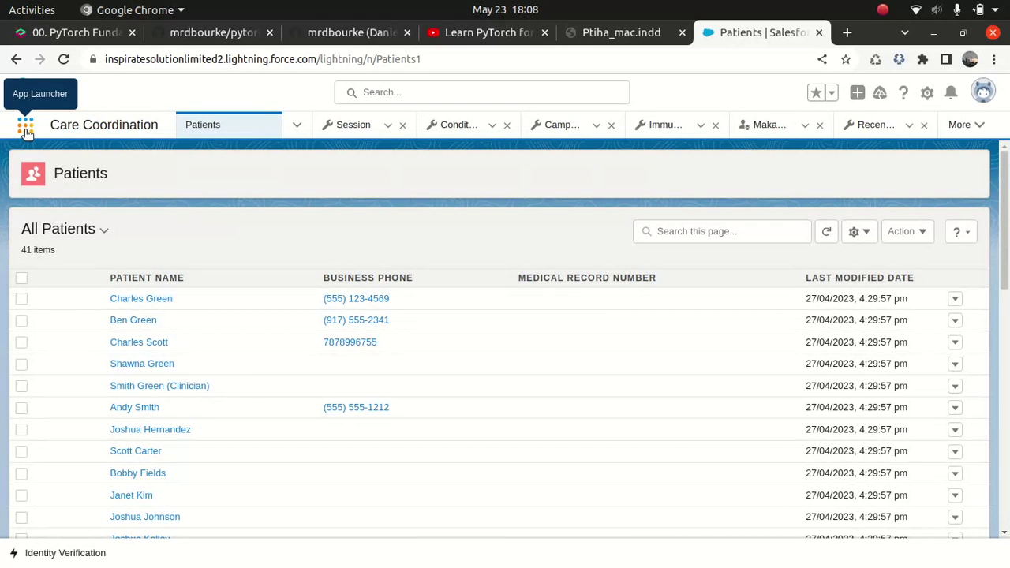
{"action": "left_click", "coordinate": [26, 127]}
{"action": "type", "text": "c"}
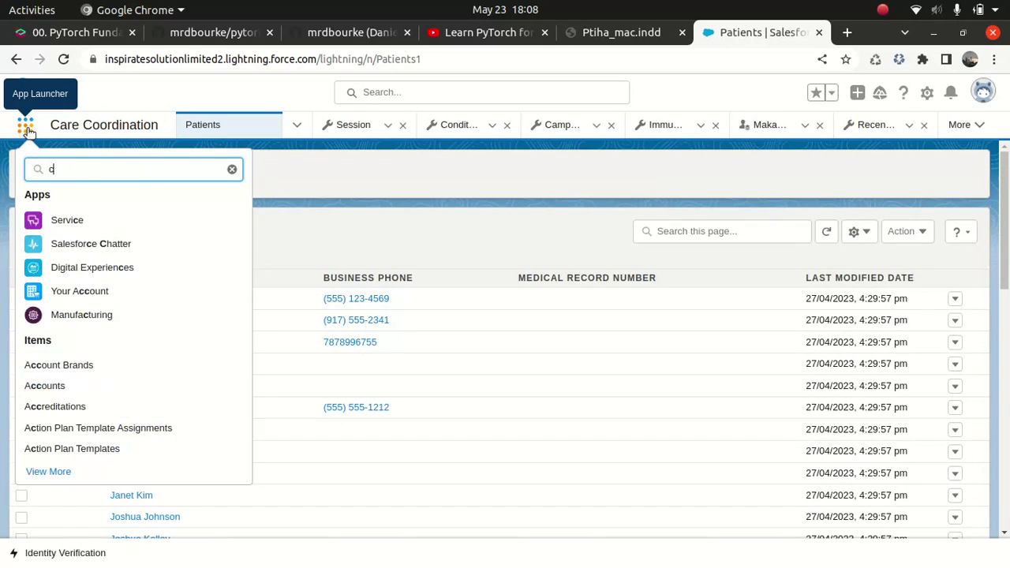
{"action": "type", "text": "ross"}
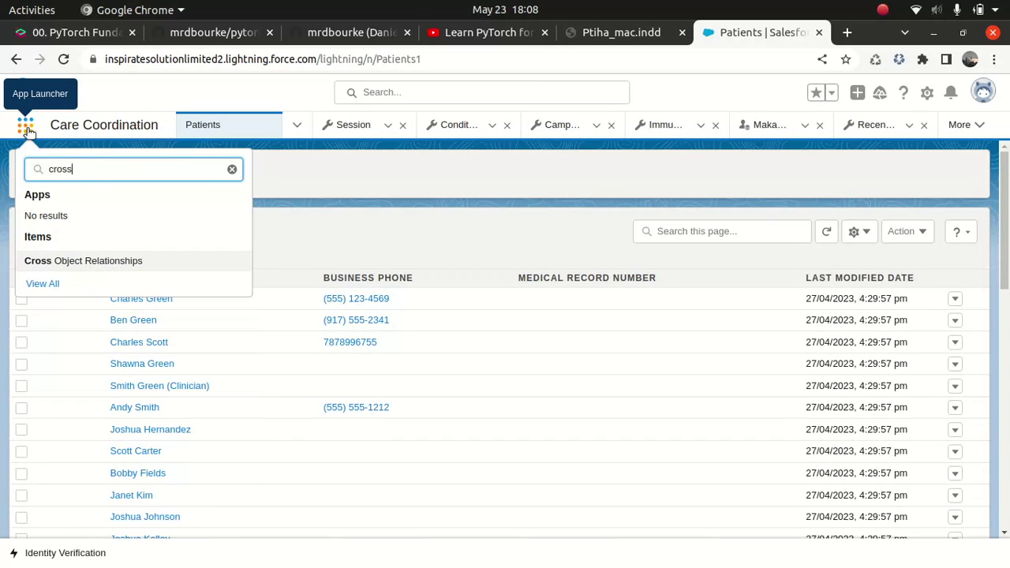
{"action": "left_click", "coordinate": [98, 262]}
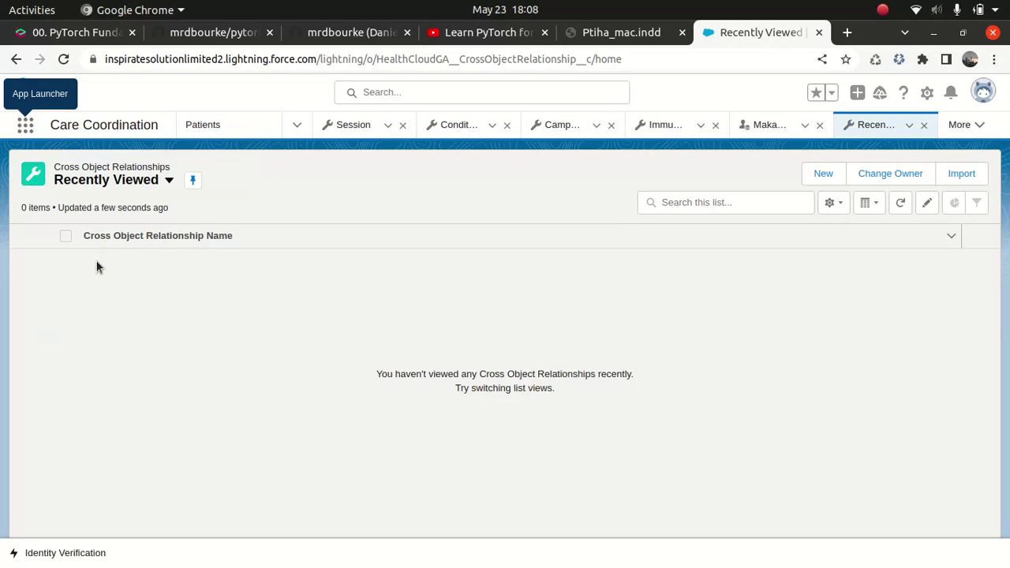
- Create and save a Cross Object Relationship 'SessionAccount' from Account to Session__c
{"action": "left_click", "coordinate": [825, 175]}
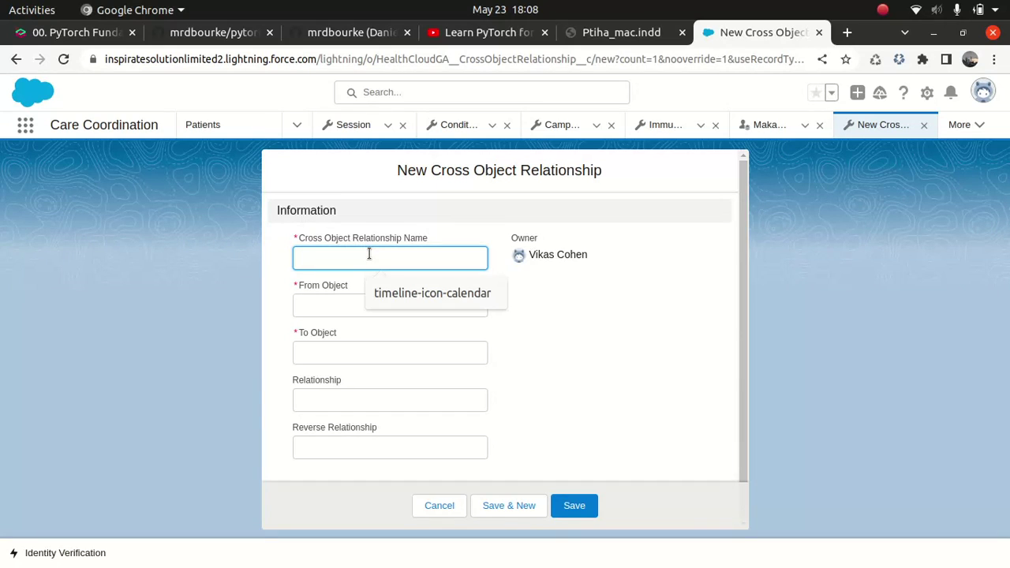
{"action": "type", "text": "S"}
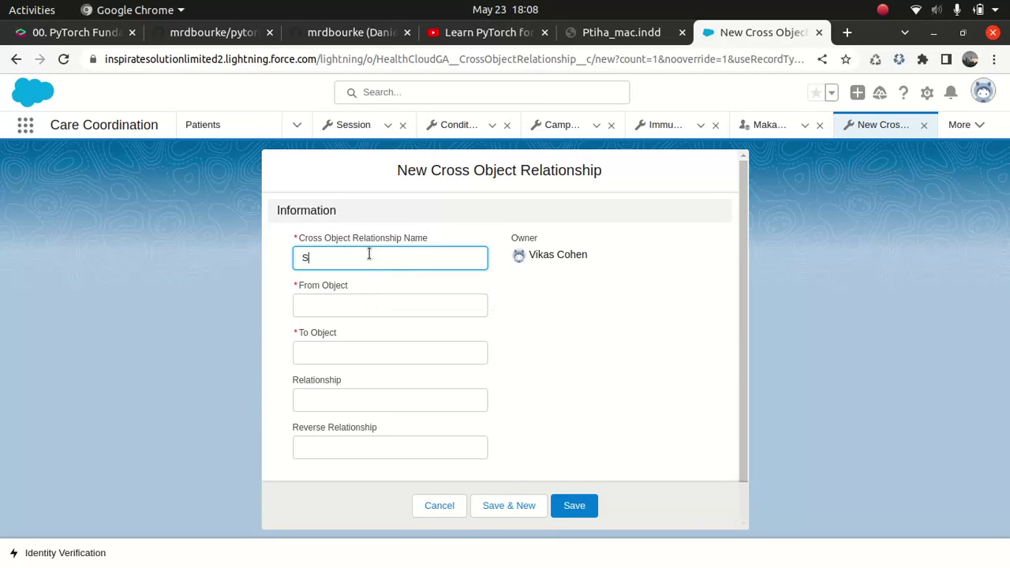
{"action": "type", "text": "essionAccount"}
{"action": "key", "text": "Tab"}
{"action": "type", "text": "Acco"}
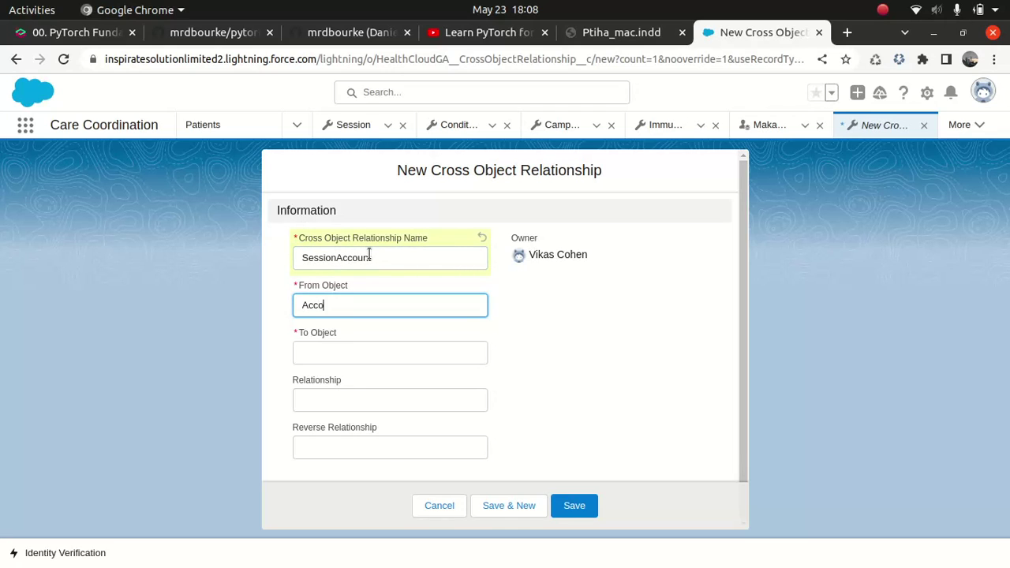
{"action": "type", "text": "unt"}
{"action": "left_click", "coordinate": [326, 350]}
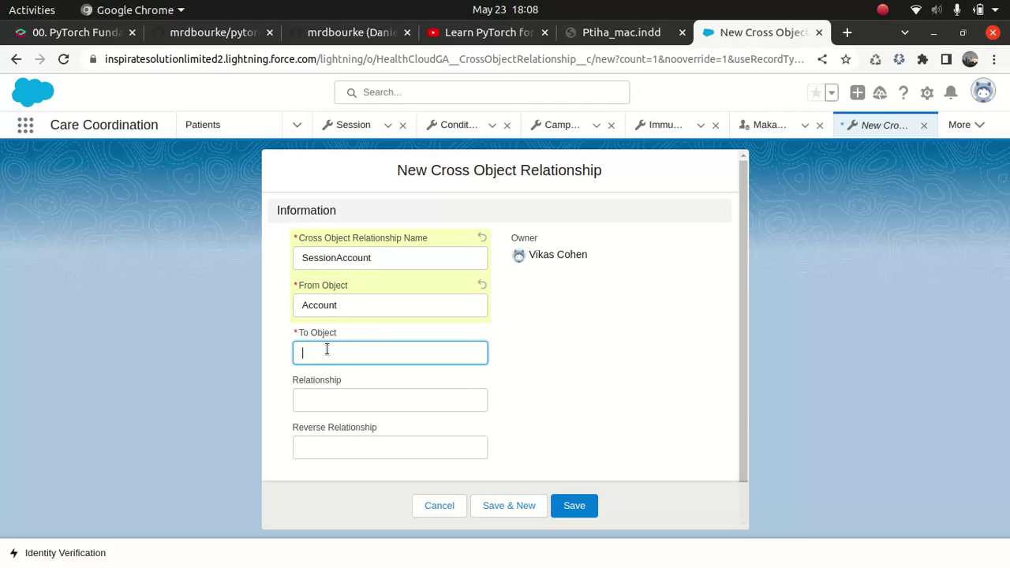
{"action": "type", "text": "Session__c"}
{"action": "left_click", "coordinate": [576, 514]}
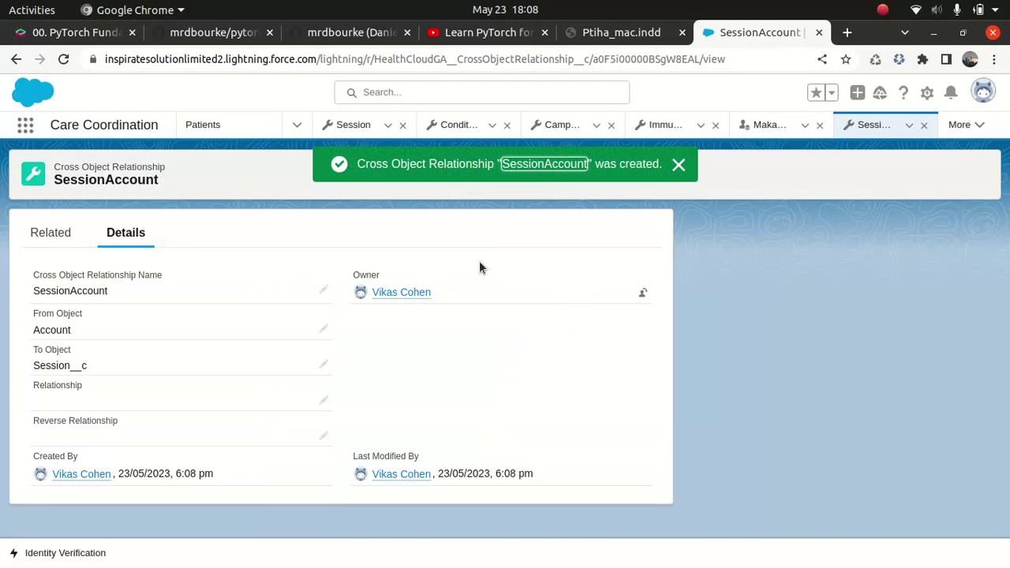
- Reload the app and bring up the Patients page's list management options
{"action": "left_click", "coordinate": [428, 62]}
{"action": "key", "text": "Return"}
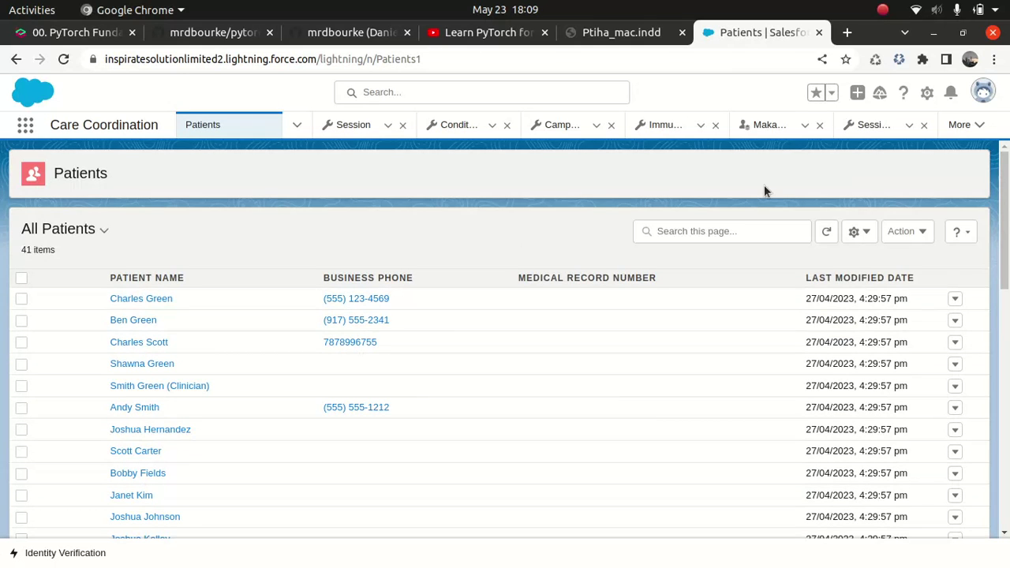
{"action": "left_click", "coordinate": [858, 231]}
- Start a new list filtering Session records, searching 'type' to pick the Type field
{"action": "left_click", "coordinate": [823, 262]}
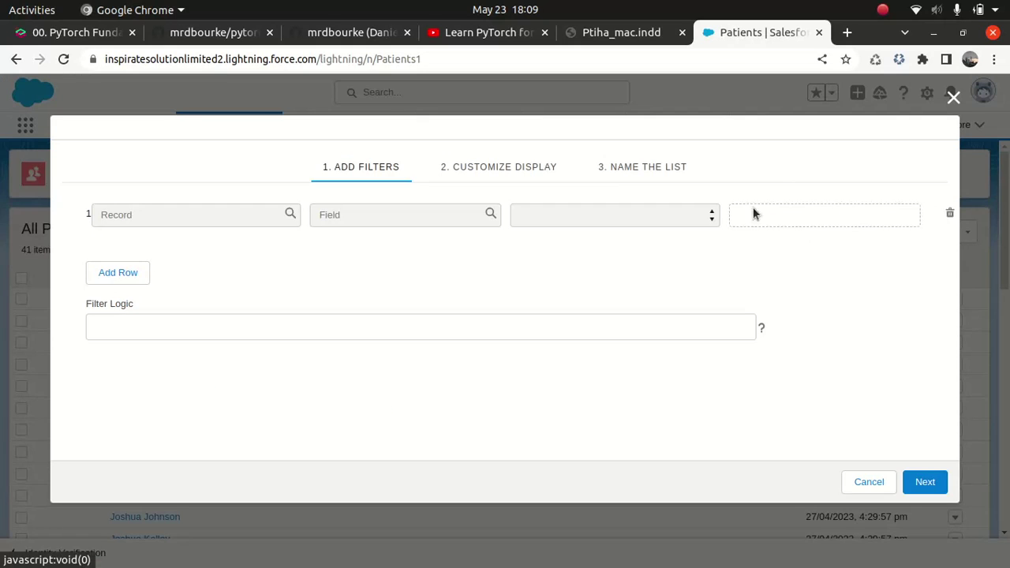
{"action": "left_click", "coordinate": [209, 218]}
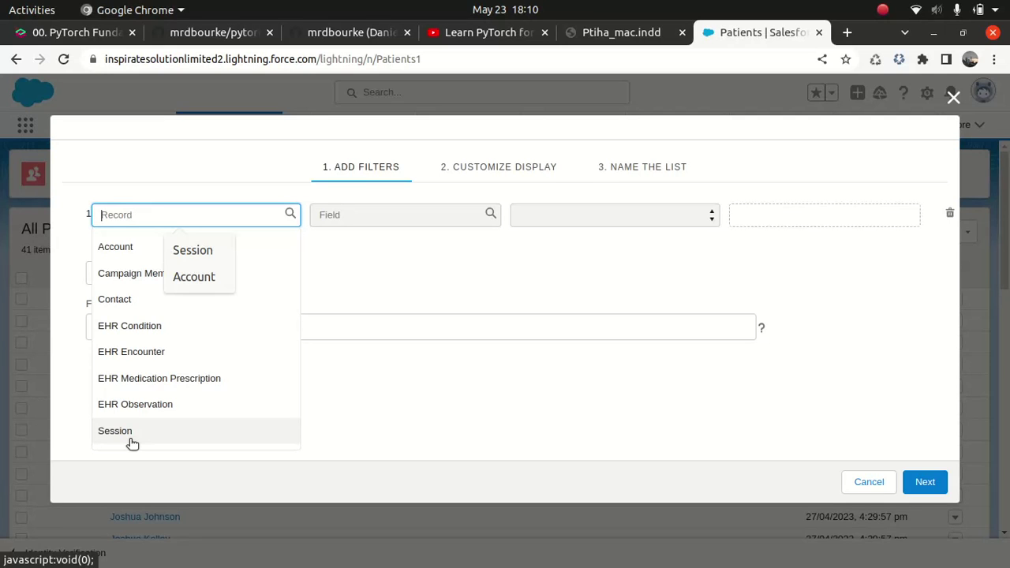
{"action": "left_click", "coordinate": [134, 436]}
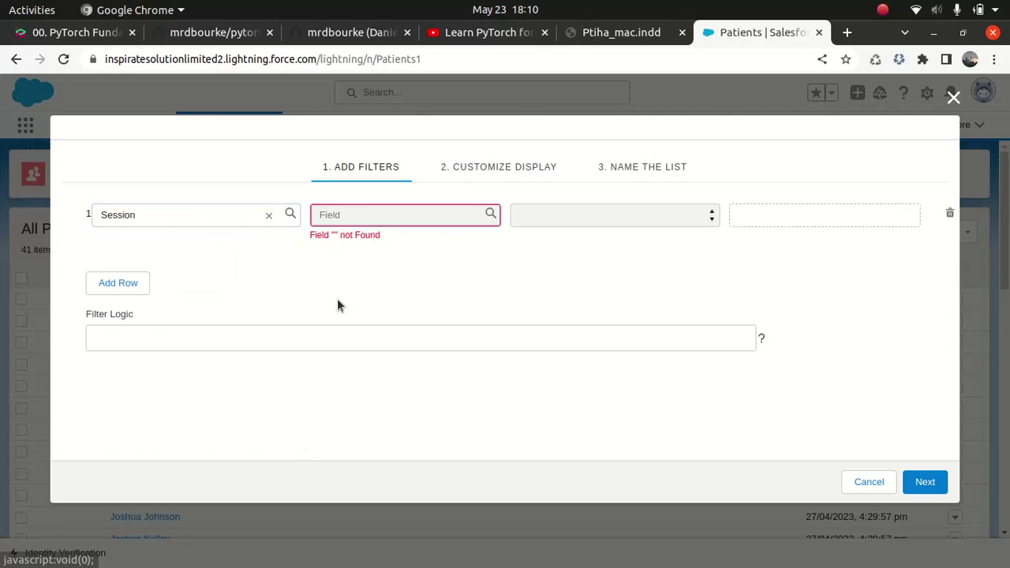
{"action": "left_click", "coordinate": [378, 215]}
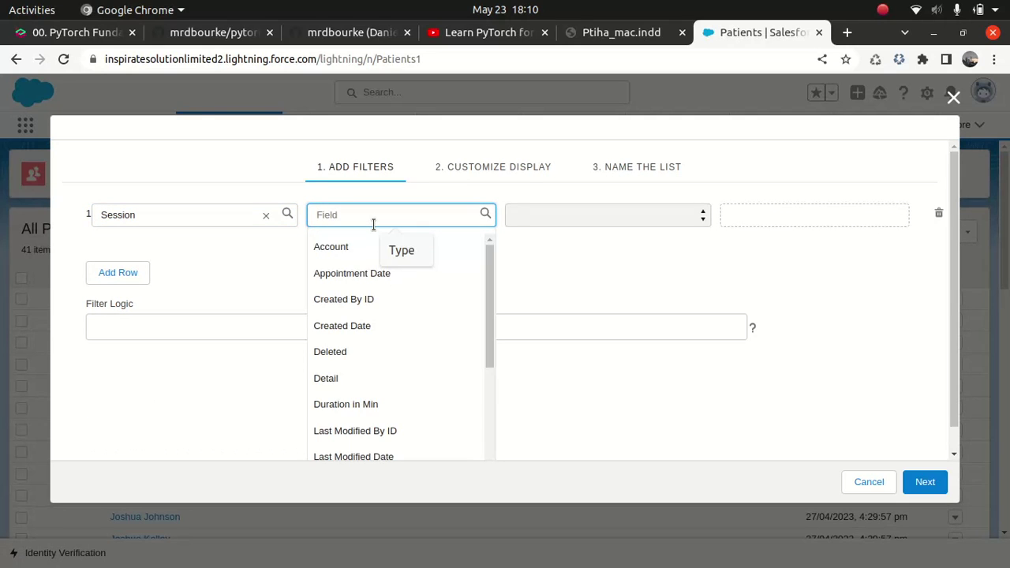
{"action": "left_click", "coordinate": [492, 273]}
{"action": "left_click", "coordinate": [453, 219]}
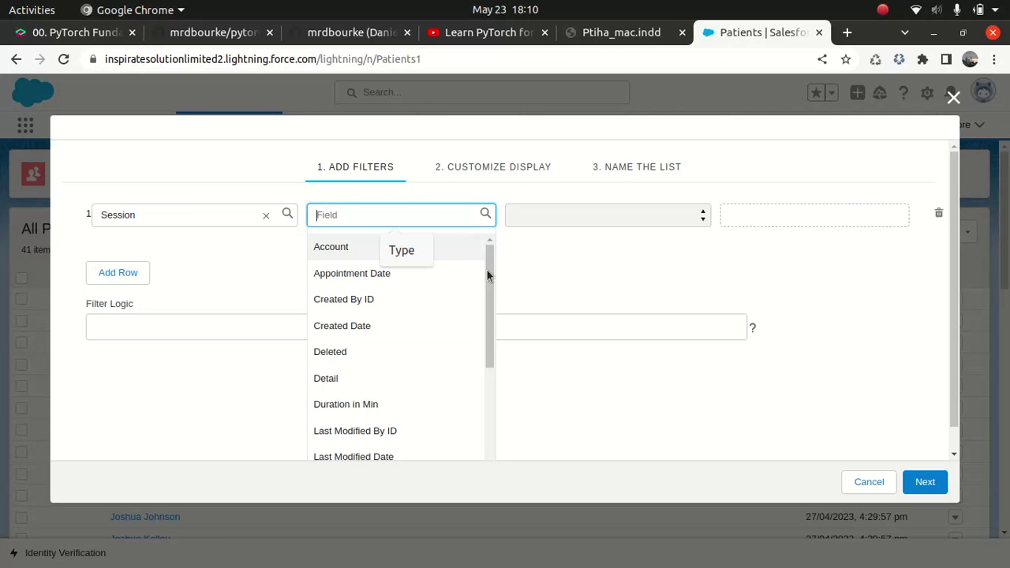
{"action": "left_click", "coordinate": [487, 284]}
{"action": "left_click", "coordinate": [472, 218]}
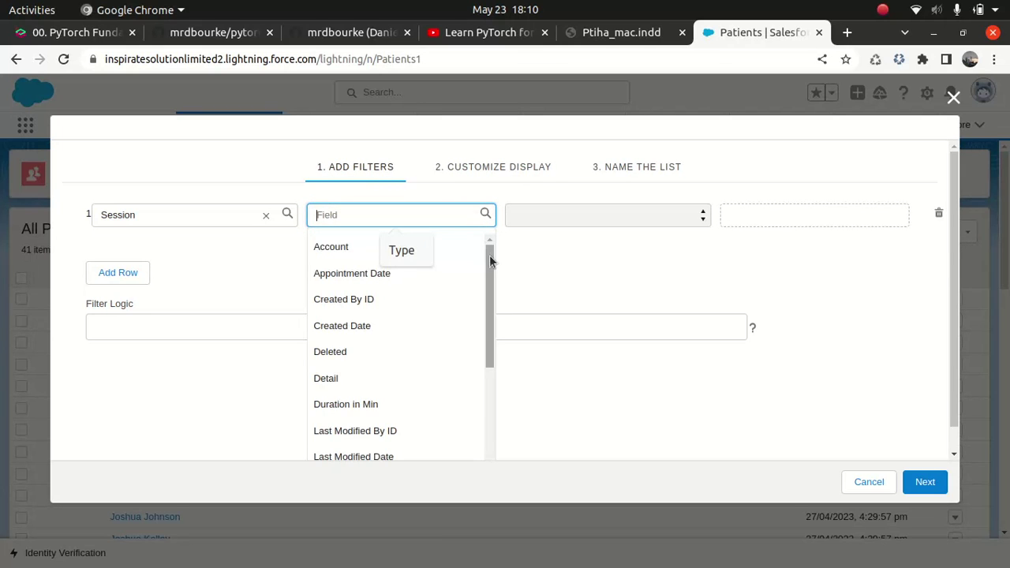
{"action": "left_click", "coordinate": [487, 257]}
{"action": "left_click", "coordinate": [482, 214]}
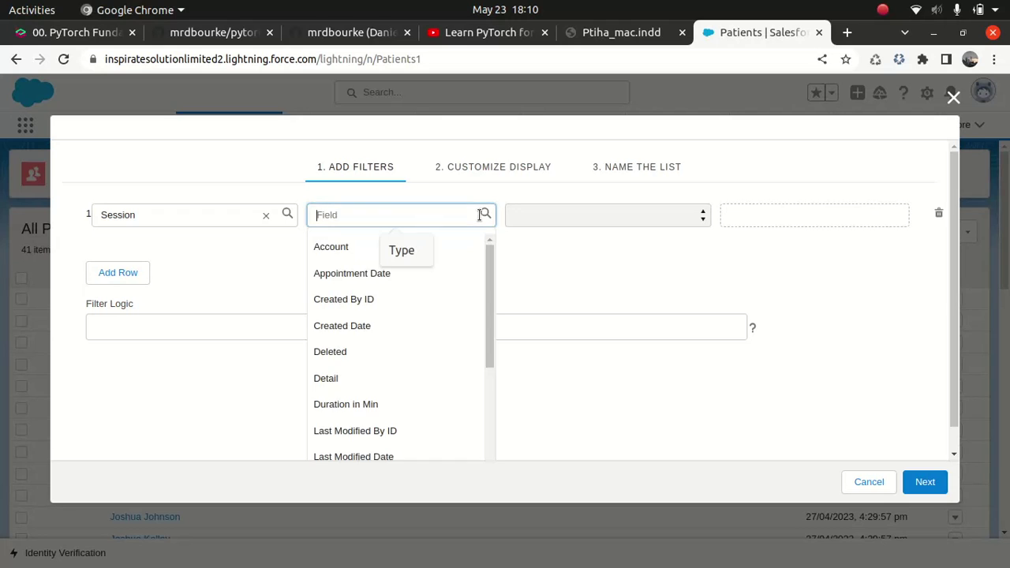
{"action": "type", "text": "type"}
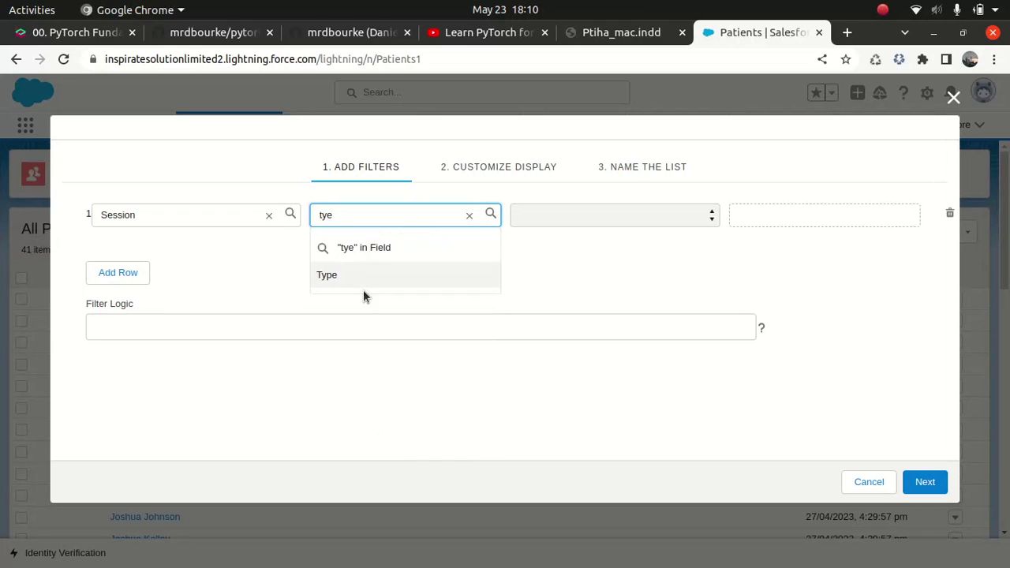
{"action": "left_click", "coordinate": [362, 273]}
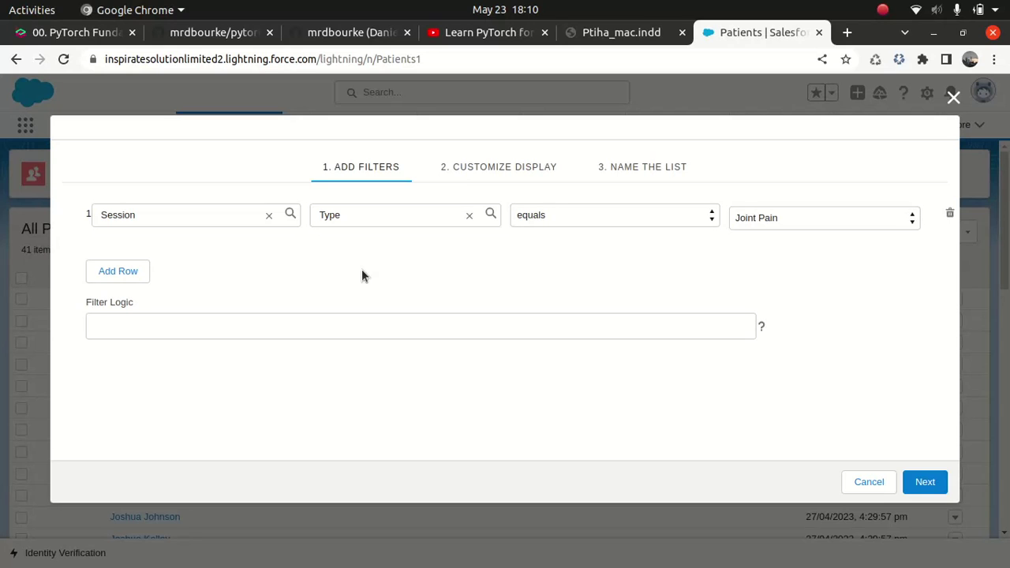
- Set the filter value to Spinal Injury and advance to the column choices
{"action": "left_click", "coordinate": [792, 226]}
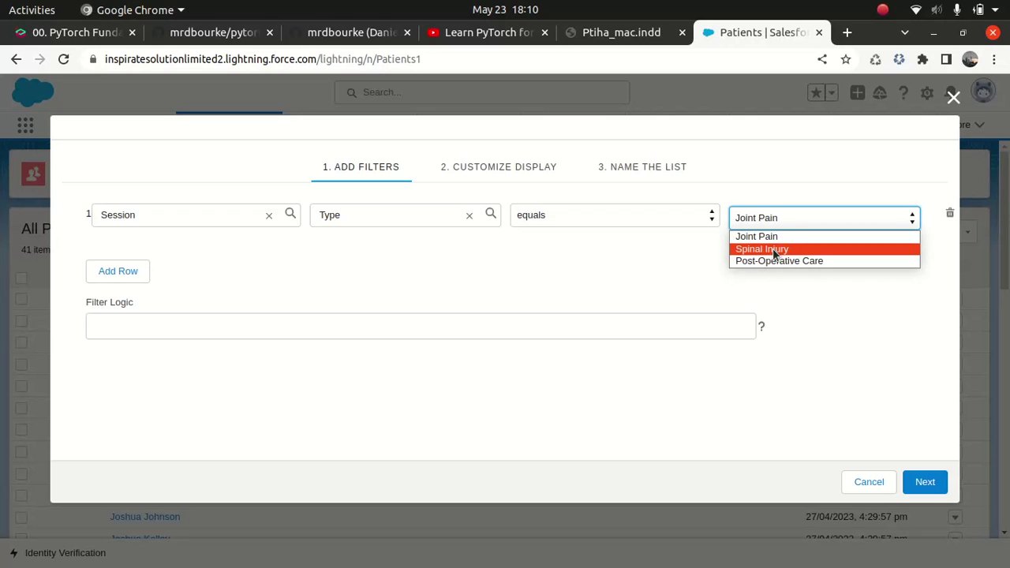
{"action": "left_click", "coordinate": [774, 251]}
{"action": "left_click", "coordinate": [922, 480]}
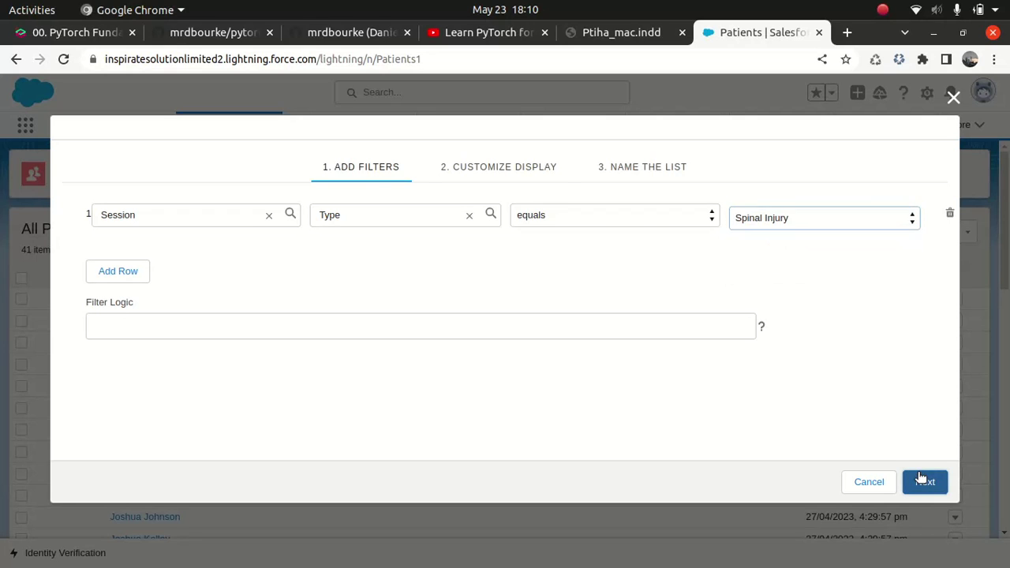
- Add Account Name as a display column
{"action": "left_click", "coordinate": [255, 258]}
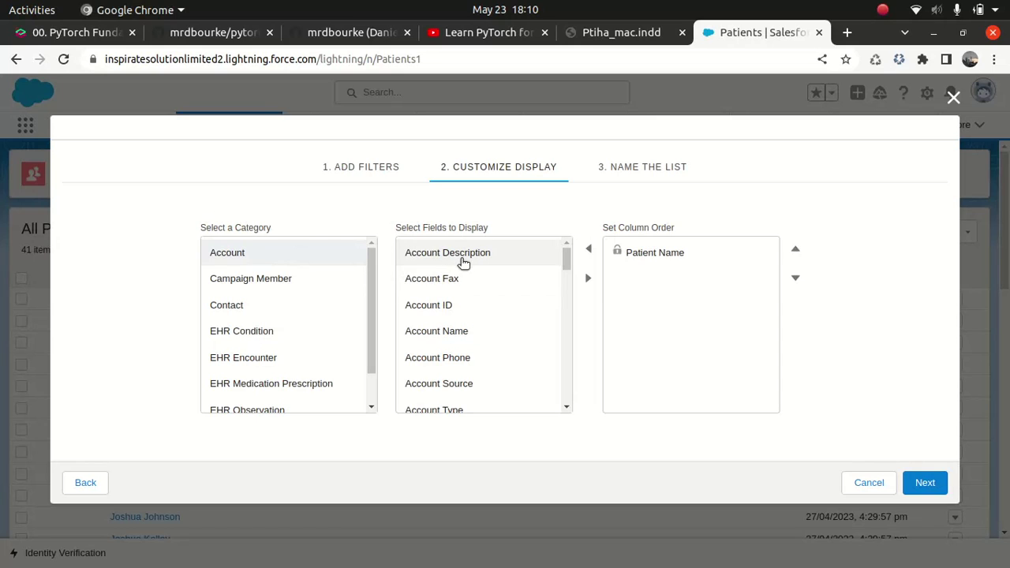
{"action": "left_click", "coordinate": [450, 331]}
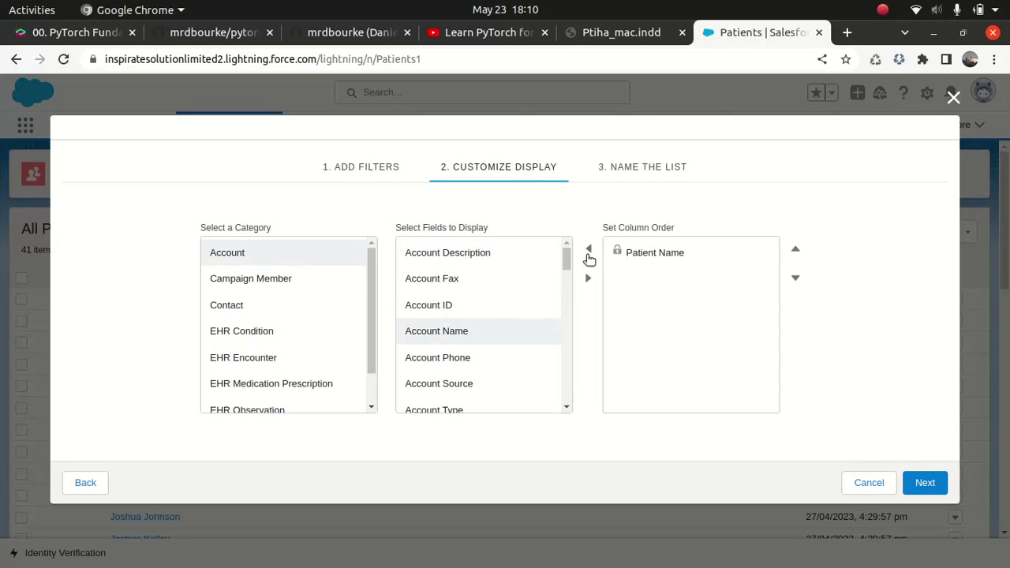
{"action": "left_click", "coordinate": [588, 279]}
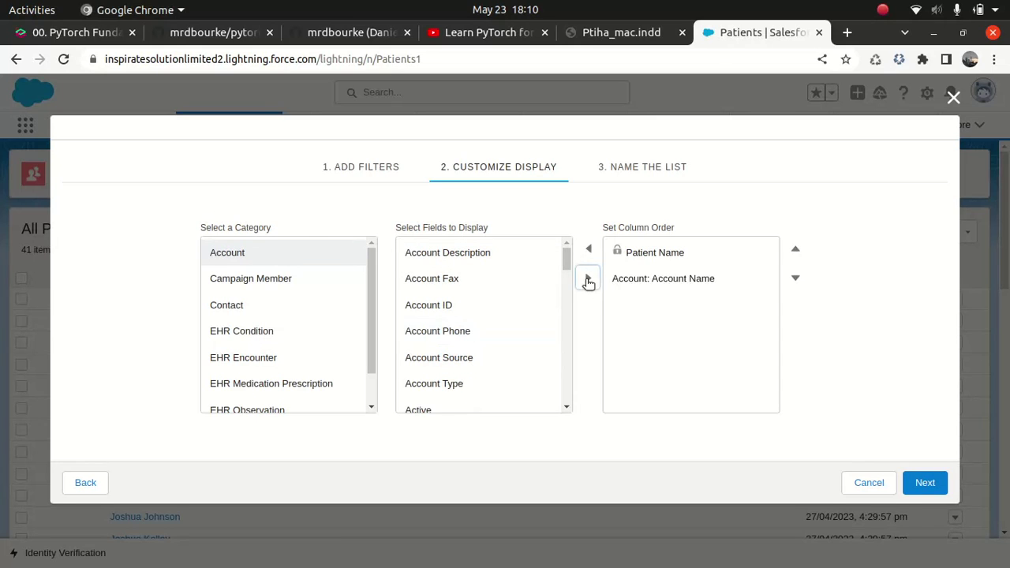
- Add Session Duration in Min and Session Appointment Date to the column order
{"action": "scroll", "coordinate": [300, 339], "scroll_direction": "down", "scroll_amount": 1}
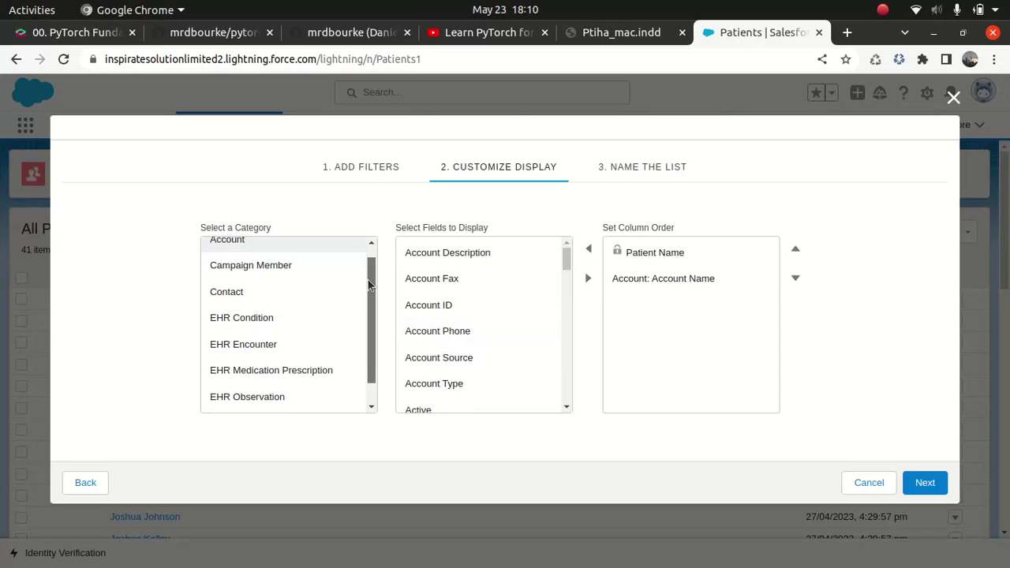
{"action": "left_click", "coordinate": [245, 399]}
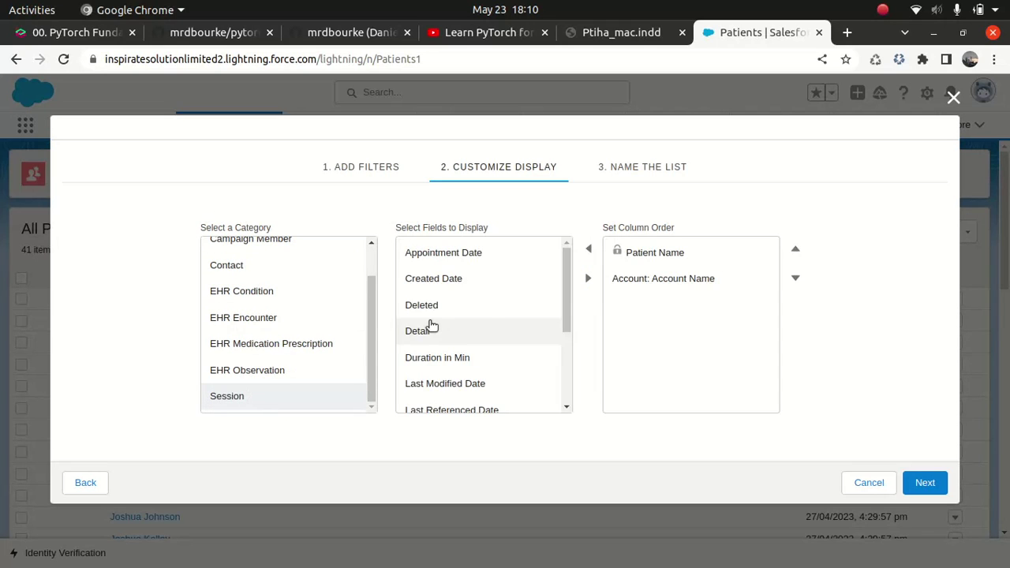
{"action": "mouse_move", "coordinate": [561, 298]}
{"action": "left_mouse_down"}
{"action": "mouse_move", "coordinate": [563, 377]}
{"action": "mouse_move", "coordinate": [560, 286]}
{"action": "mouse_move", "coordinate": [553, 312]}
{"action": "left_mouse_up"}
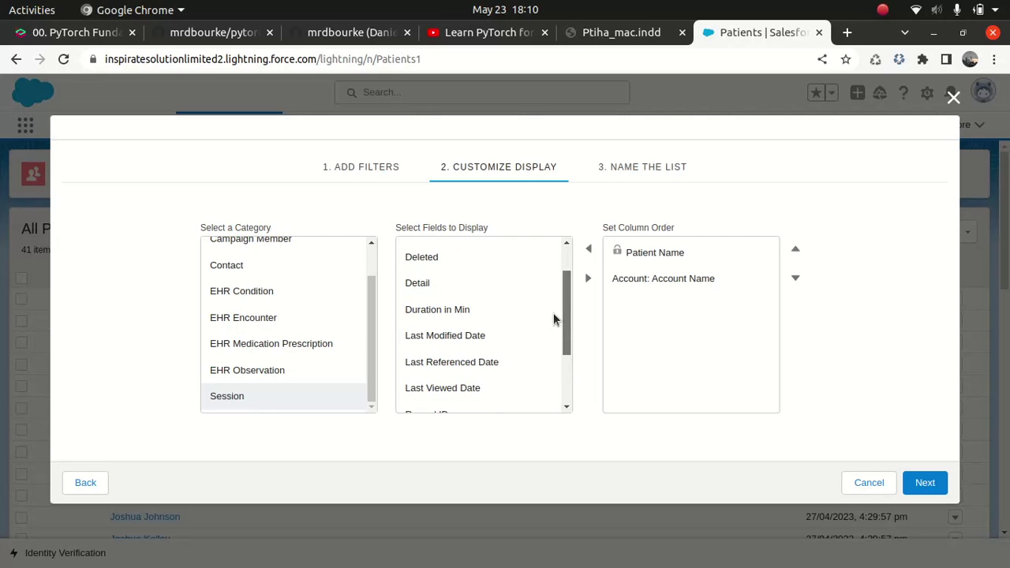
{"action": "left_click", "coordinate": [454, 309]}
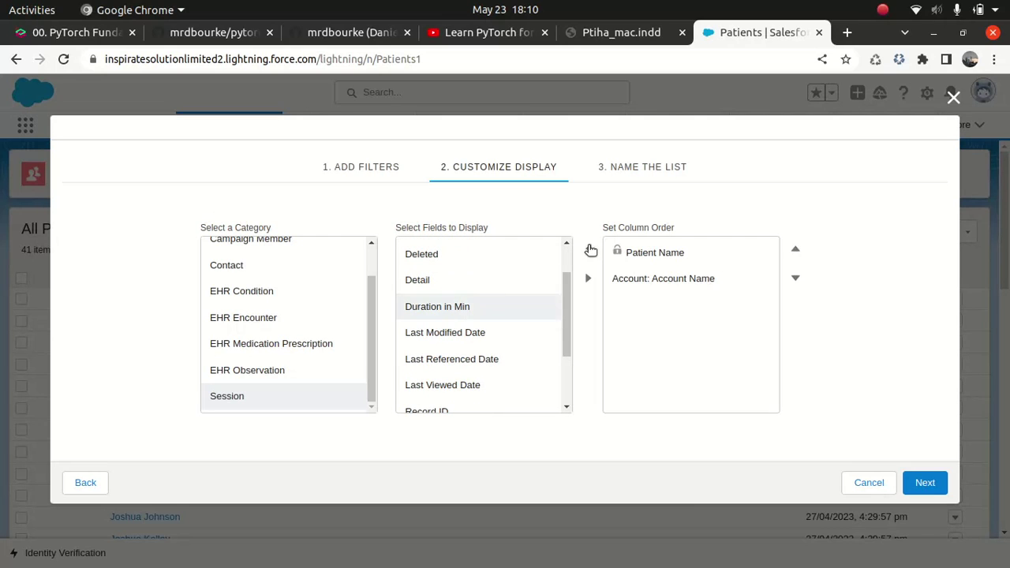
{"action": "left_click", "coordinate": [587, 280]}
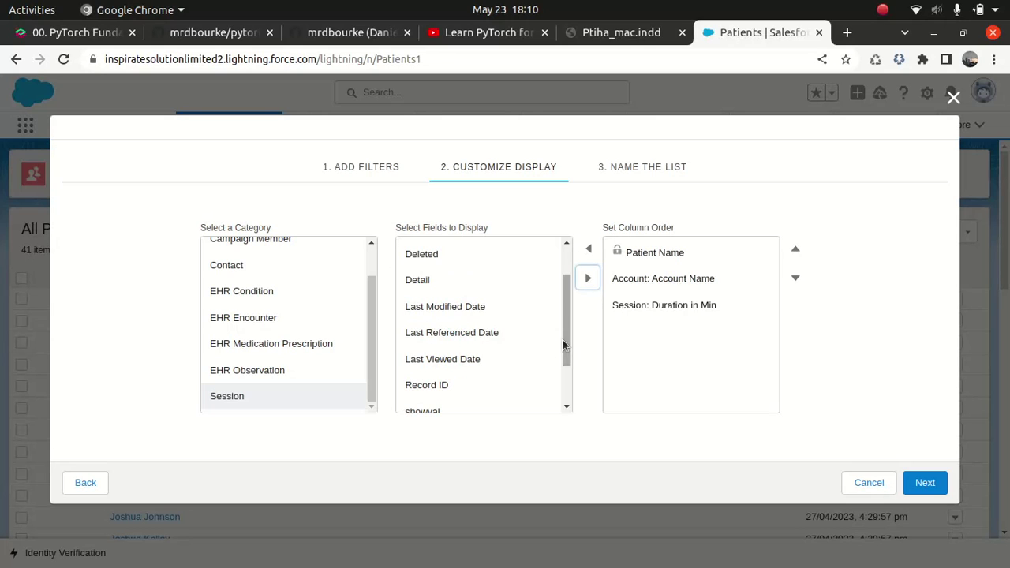
{"action": "left_click_drag", "start_coordinate": [562, 339], "coordinate": [562, 312]}
{"action": "left_click", "coordinate": [520, 257]}
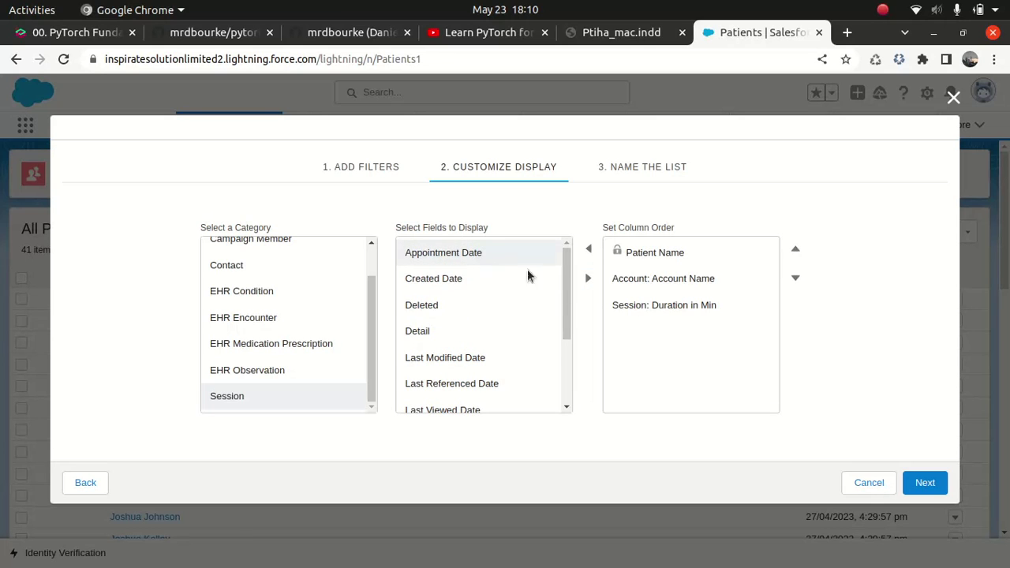
{"action": "left_click", "coordinate": [590, 280]}
- Name the list 'Patient Sessions' and save it
{"action": "left_click", "coordinate": [922, 482]}
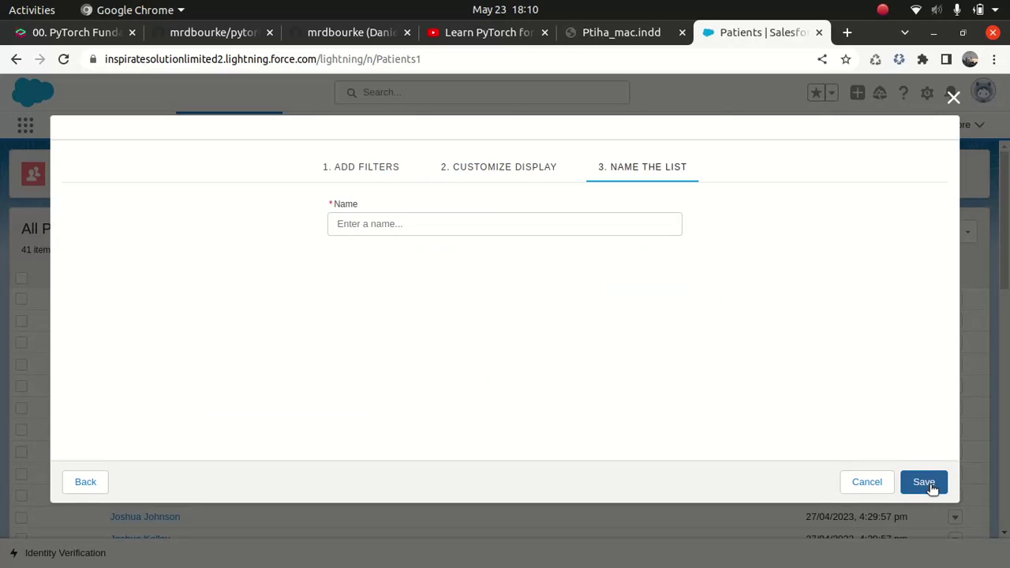
{"action": "left_click", "coordinate": [484, 223]}
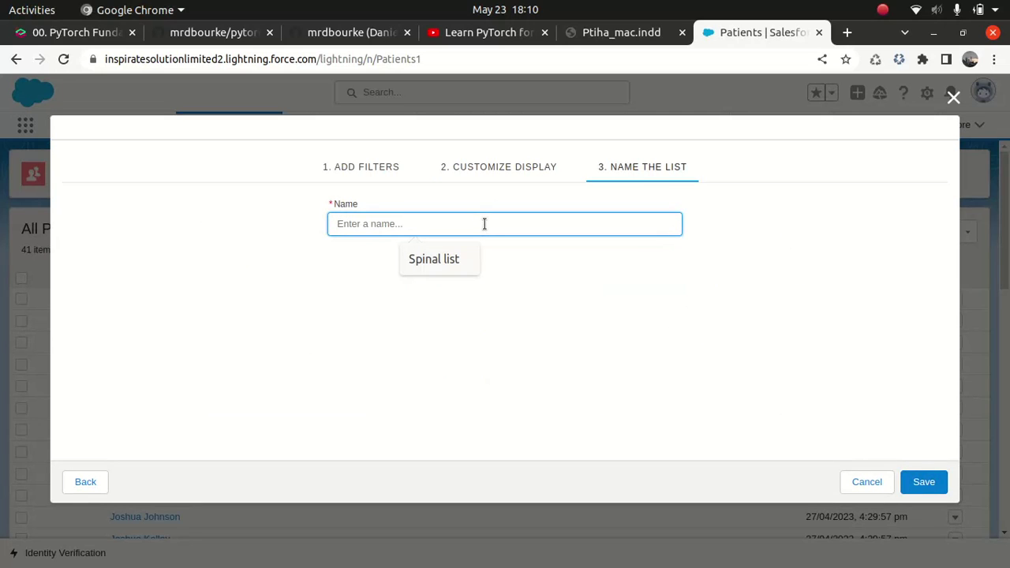
{"action": "type", "text": "sE"}
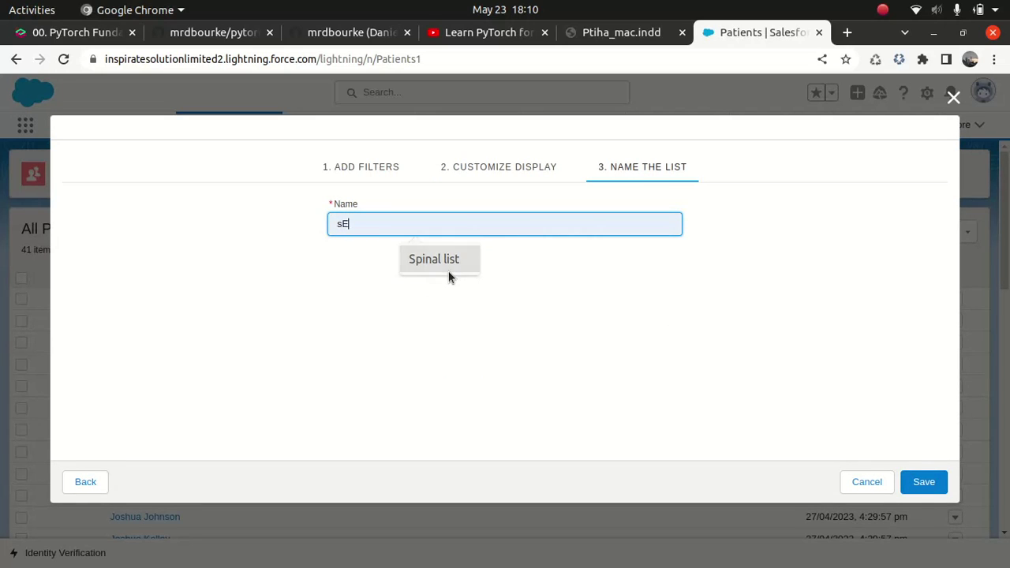
{"action": "key", "text": "BackSpace"}
{"action": "type", "text": "S"}
{"action": "type", "text": "k"}
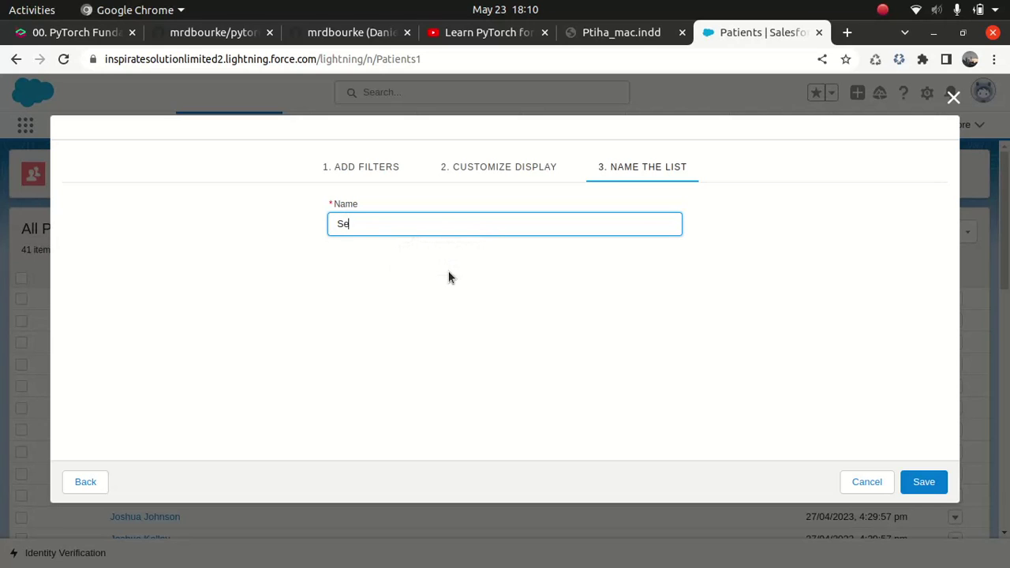
{"action": "key", "text": "BackSpace"}
{"action": "key", "text": "BackSpace"}
{"action": "type", "text": "My"}
{"action": "key", "text": "BackSpace"}
{"action": "key", "text": "BackSpace"}
{"action": "type", "text": "Patient Sessions"}
{"action": "left_click", "coordinate": [923, 483]}
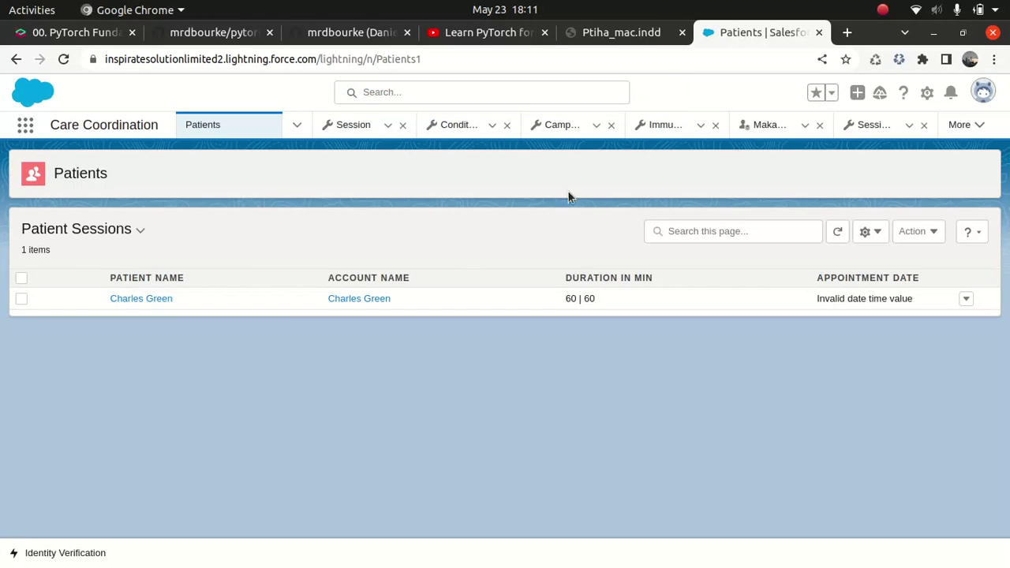
- Open Sessions via an App Launcher search for 'sessio' and start a new session
{"action": "left_click", "coordinate": [25, 130]}
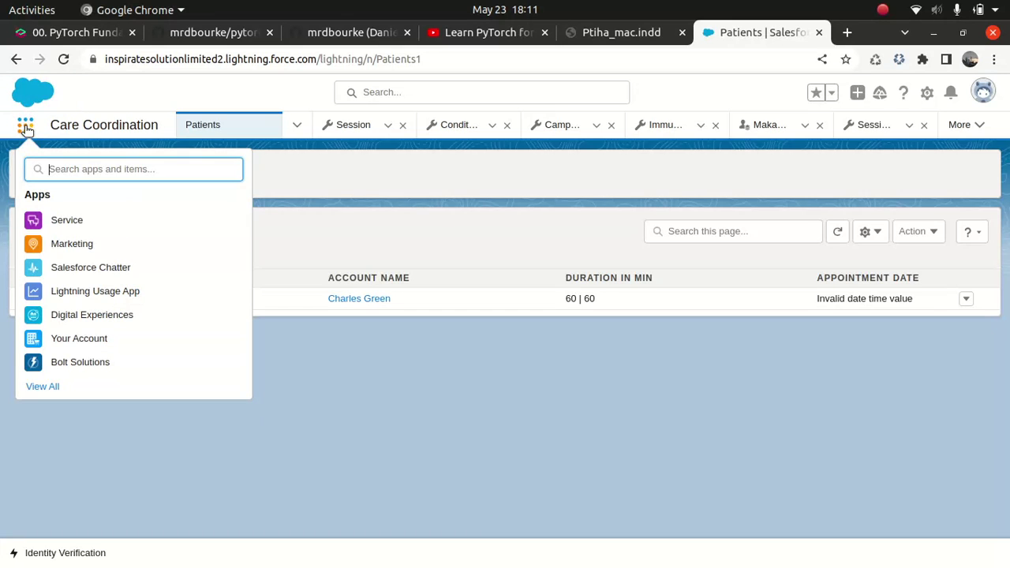
{"action": "type", "text": "sess"}
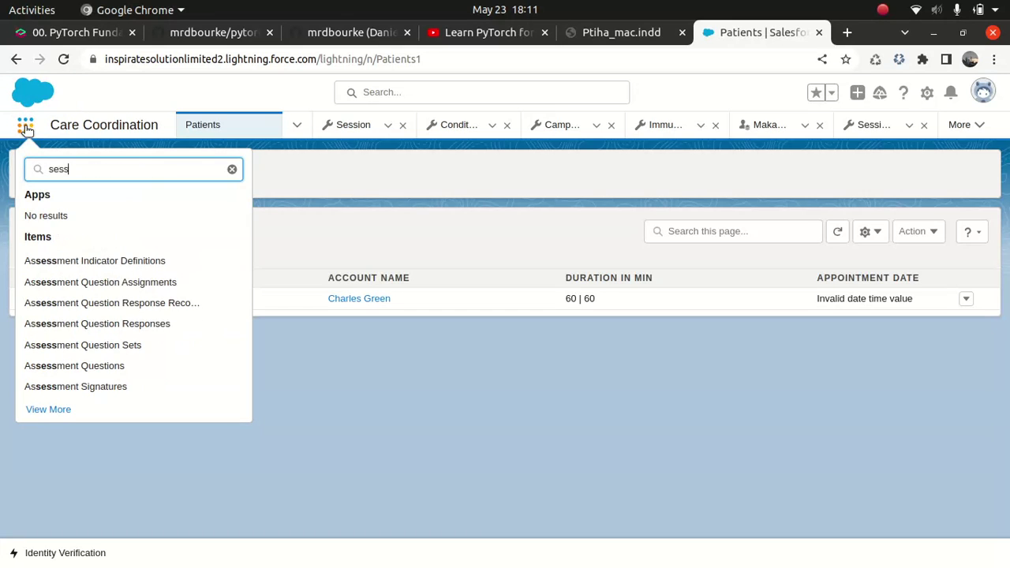
{"action": "type", "text": "io"}
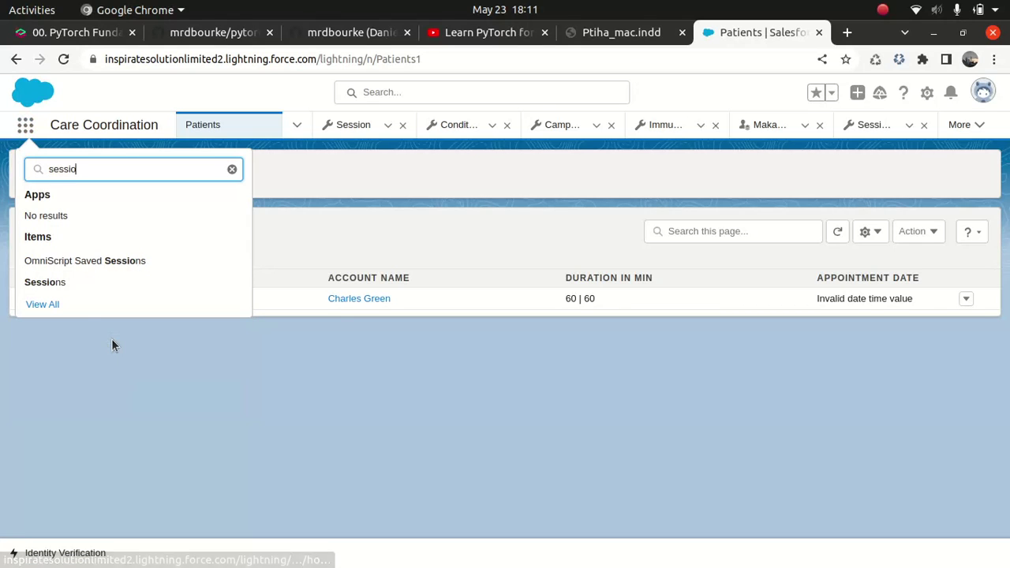
{"action": "left_click", "coordinate": [49, 282]}
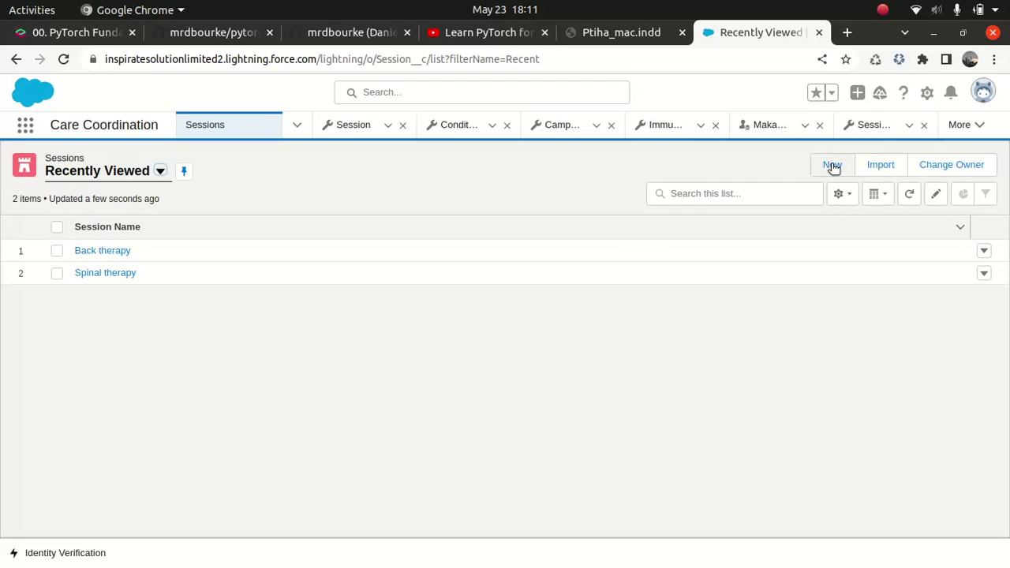
{"action": "left_click", "coordinate": [832, 164]}
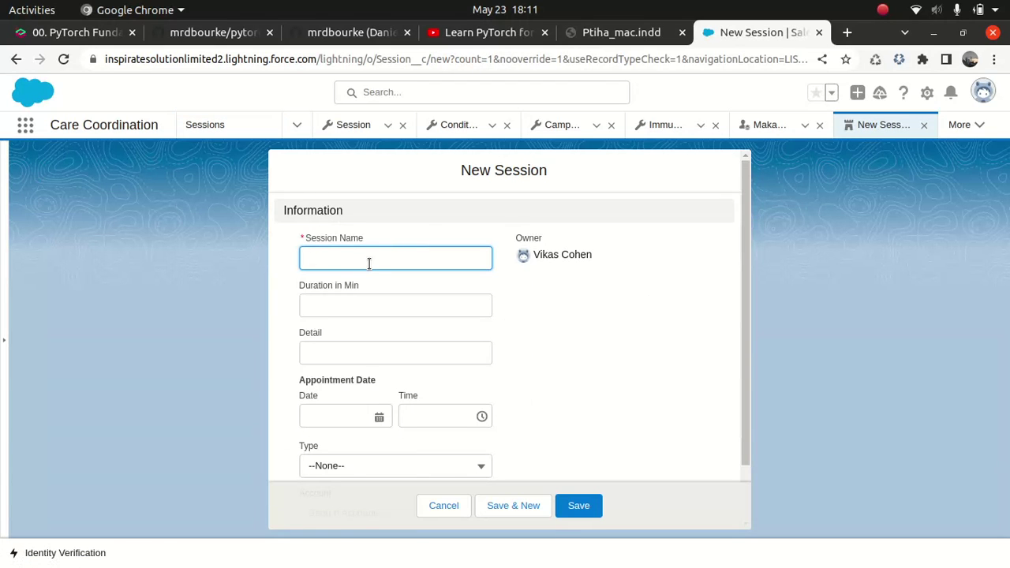
- Enter name New Patient, duration 90, detail Back pain, and appointment date May 24
{"action": "type", "text": "New Patient"}
{"action": "key", "text": "Tab"}
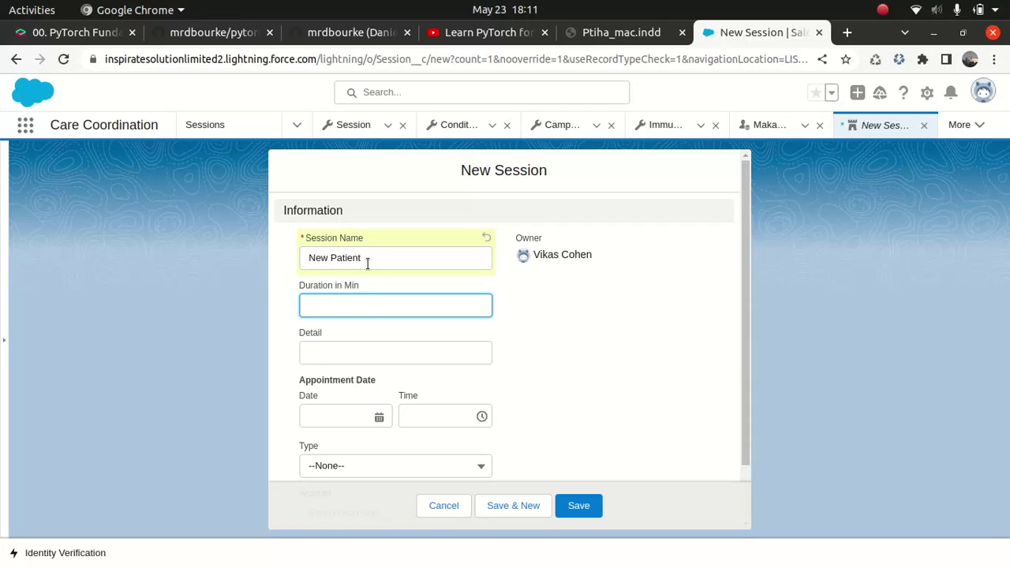
{"action": "type", "text": "90"}
{"action": "key", "text": "Tab"}
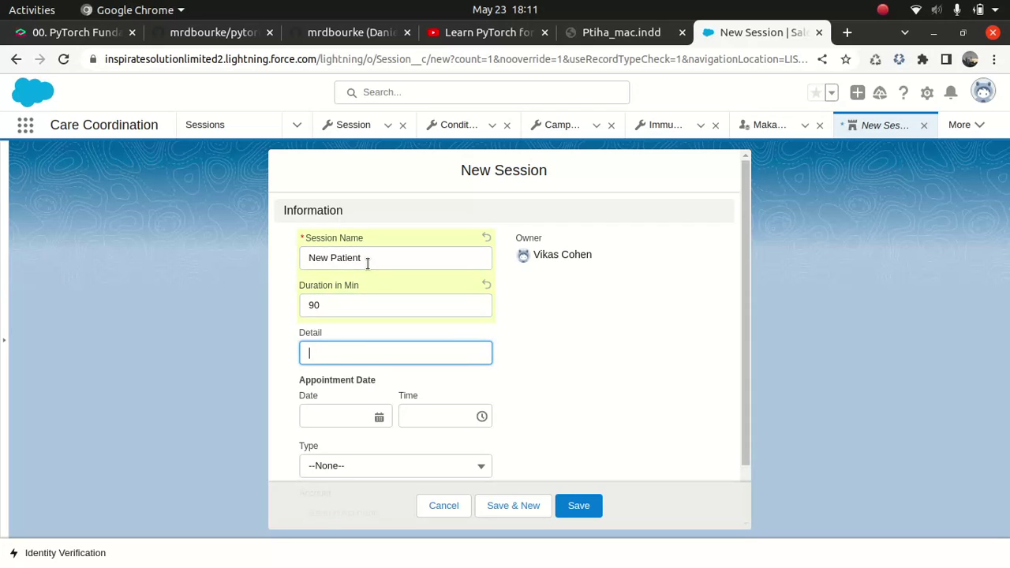
{"action": "type", "text": "Back pain"}
{"action": "left_click", "coordinate": [379, 417]}
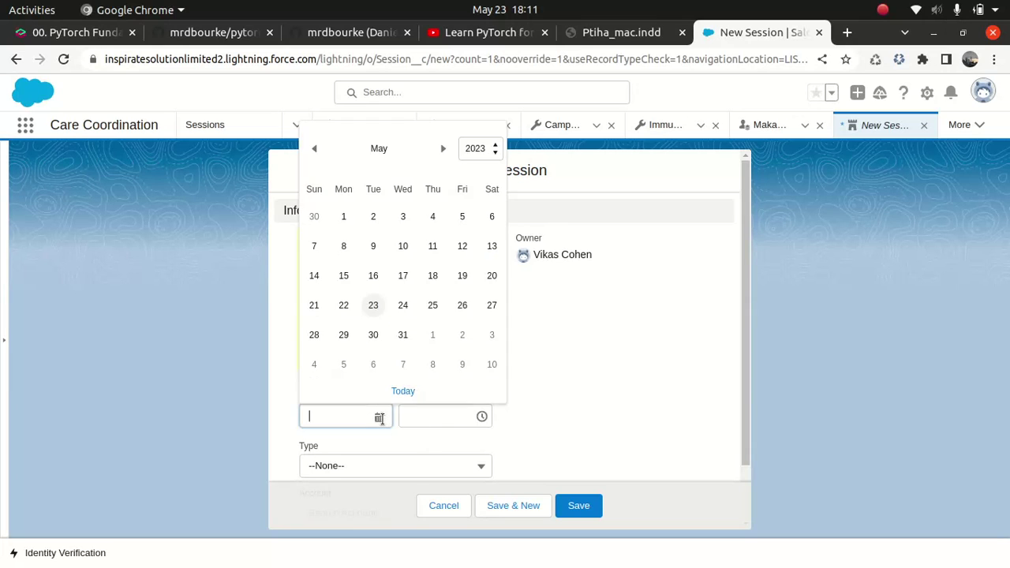
{"action": "left_click", "coordinate": [403, 306]}
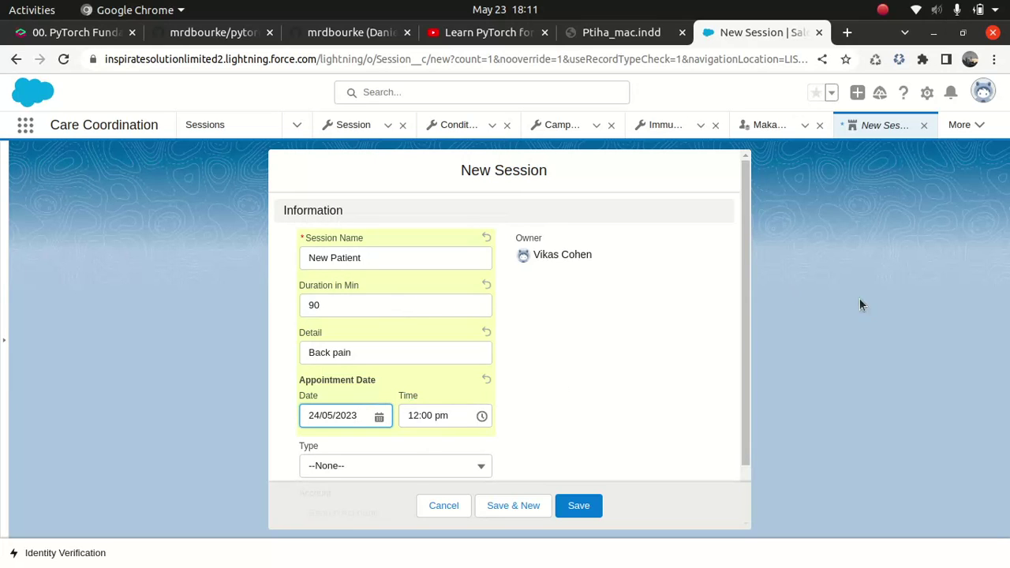
- Set the session type to Spinal Injury, link an existing account, and save
{"action": "scroll", "coordinate": [744, 267], "scroll_direction": "down", "scroll_amount": 2}
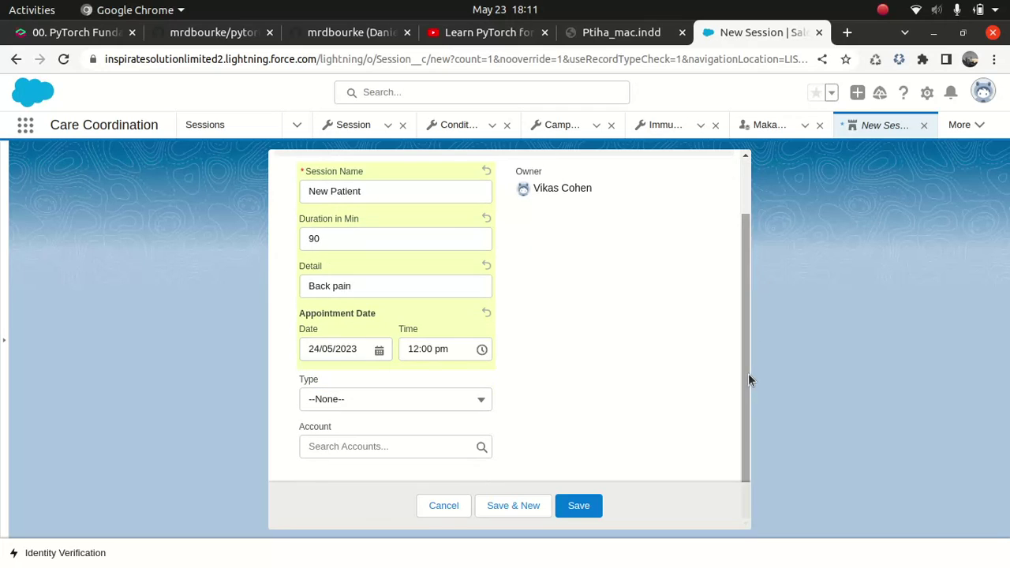
{"action": "left_click", "coordinate": [397, 405]}
{"action": "left_click", "coordinate": [364, 345]}
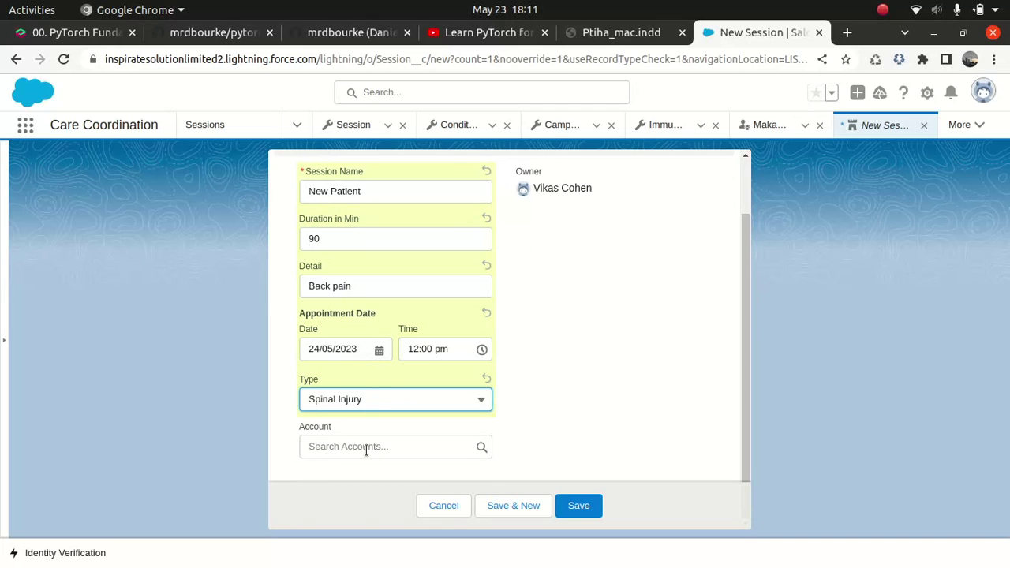
{"action": "left_click", "coordinate": [365, 446]}
{"action": "left_click", "coordinate": [360, 379]}
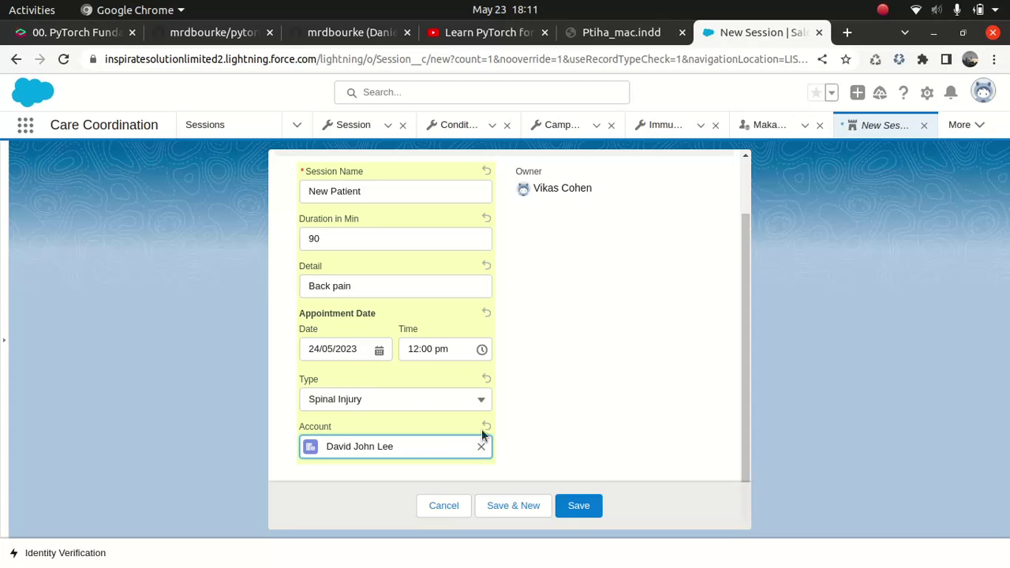
{"action": "left_click", "coordinate": [574, 509]}
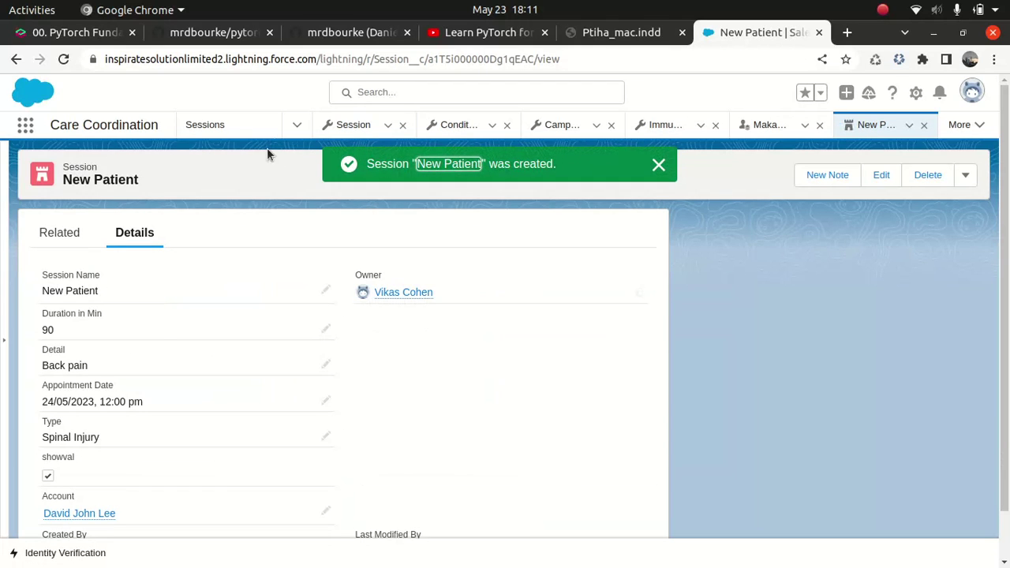
- Return to the Patients page to view the Patient Sessions list with both sessions
{"action": "left_click", "coordinate": [297, 126]}
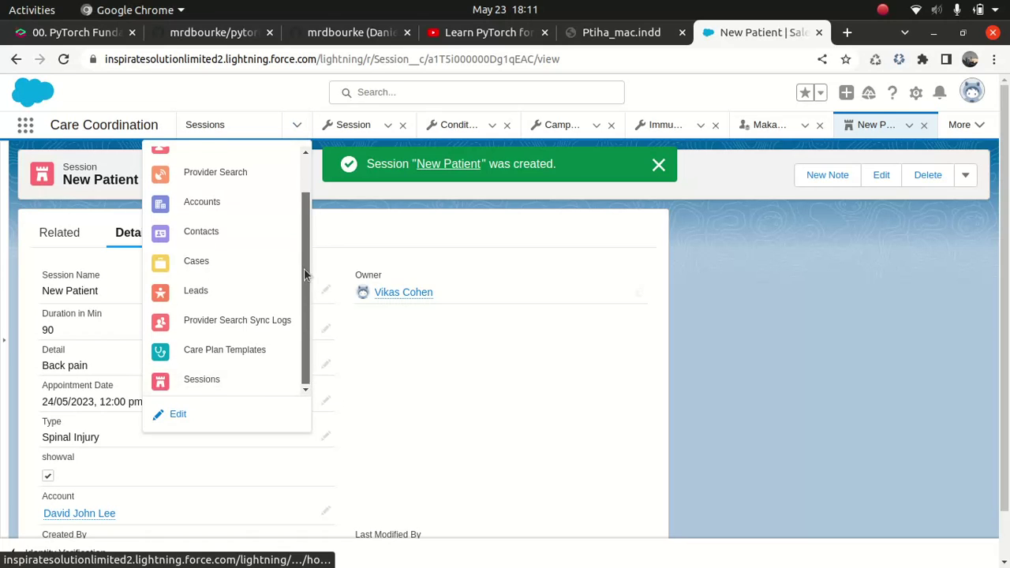
{"action": "scroll", "coordinate": [304, 269], "scroll_direction": "up", "scroll_amount": 2}
{"action": "left_click", "coordinate": [215, 194]}
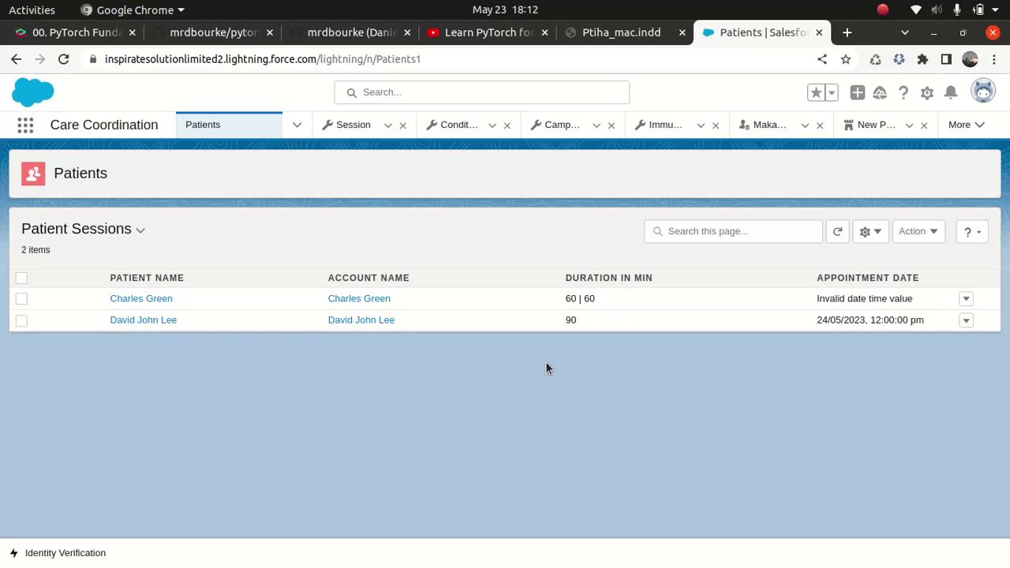
{"action": "left_click", "coordinate": [870, 231]}
{"action": "left_click", "coordinate": [682, 409]}
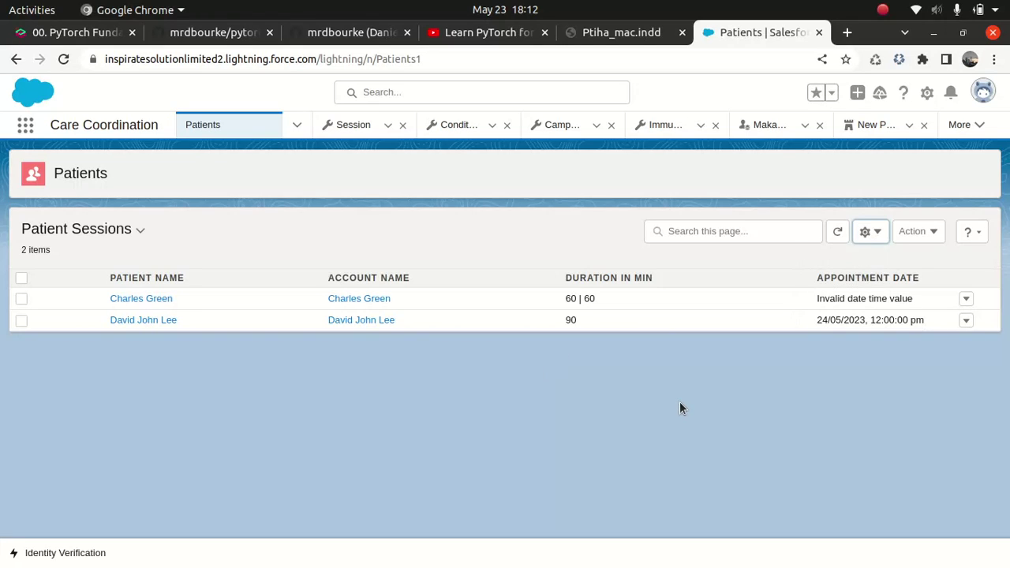